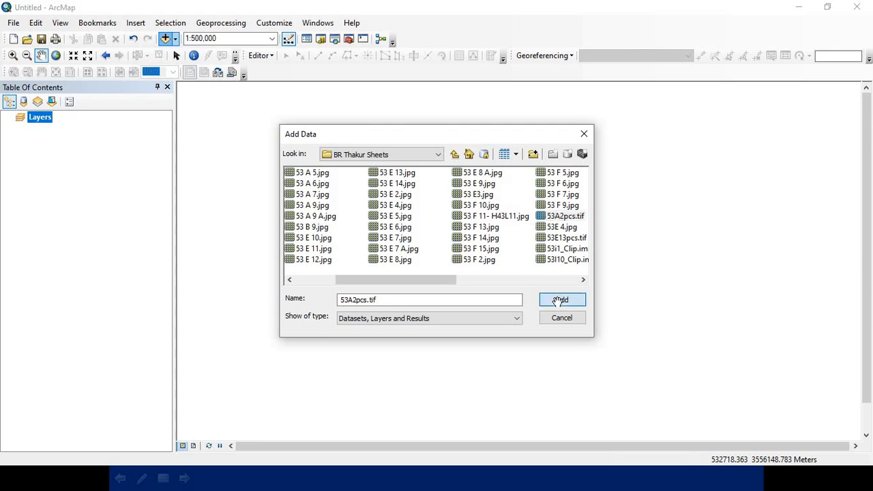
Step: Add the scanned sheet 53A2pcs.tif from the BR Thakur Sheets folder to the map
left_click_drag(517, 249, 440, 251)
scroll(386, 209, "up", 2)
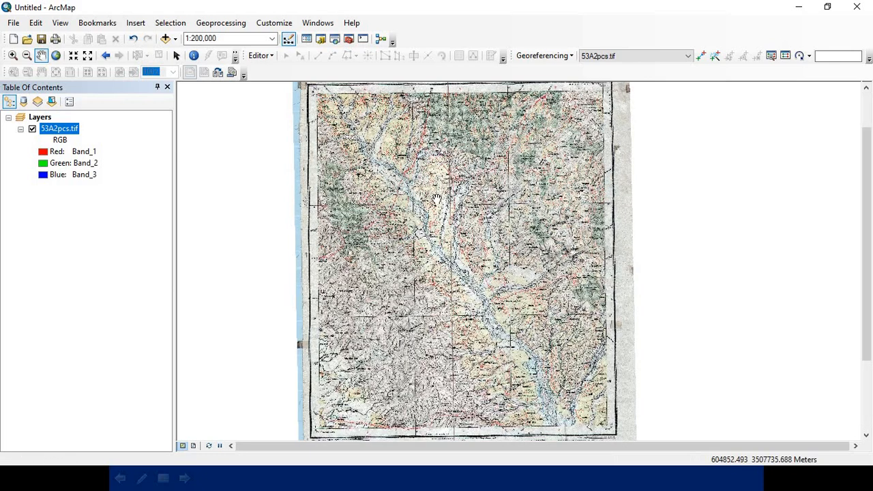
left_click_drag(438, 198, 437, 236)
left_click_drag(377, 186, 372, 176)
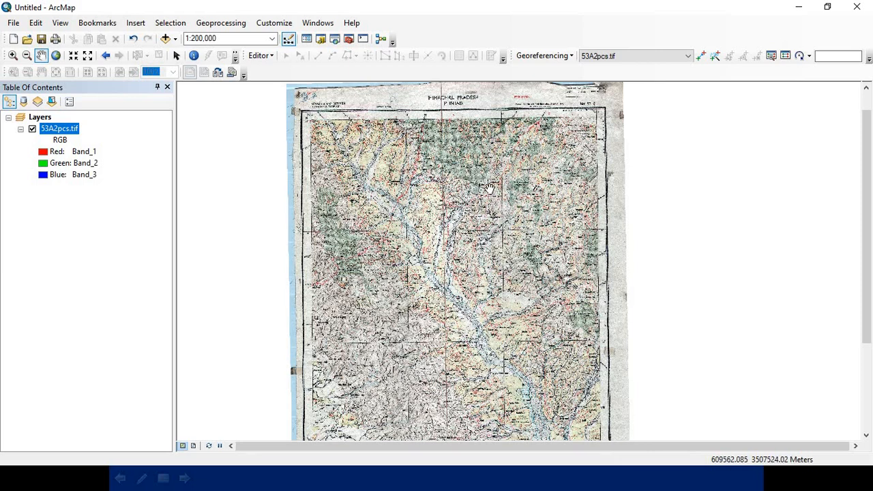
Step: Start a new polygon shapefile named AoI in the BR Thakur Sheets folder under D:\Destination
left_click(323, 41)
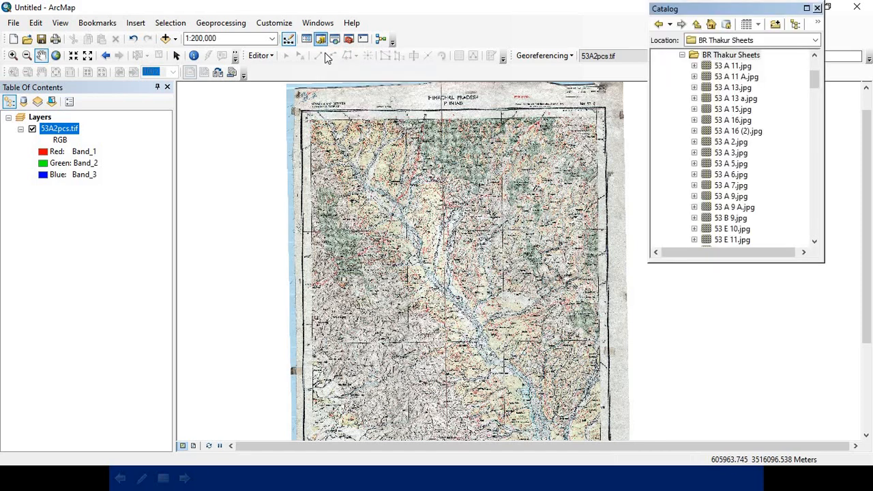
left_click(659, 28)
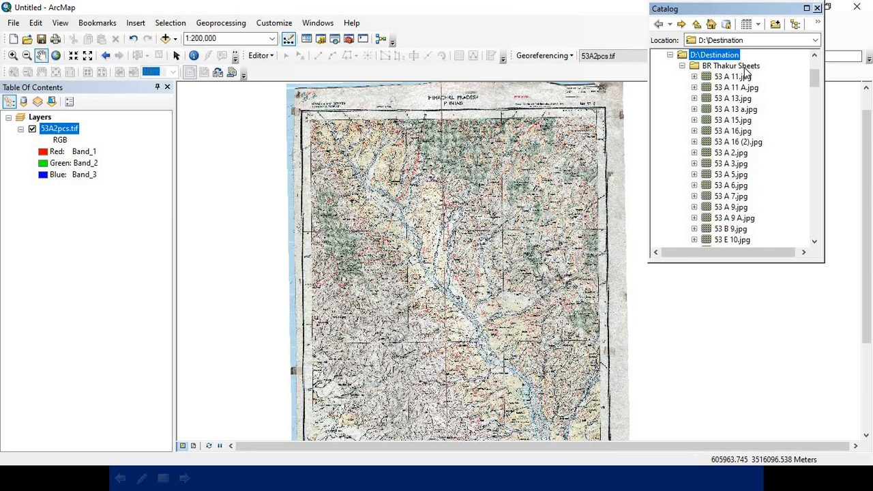
right_click(743, 67)
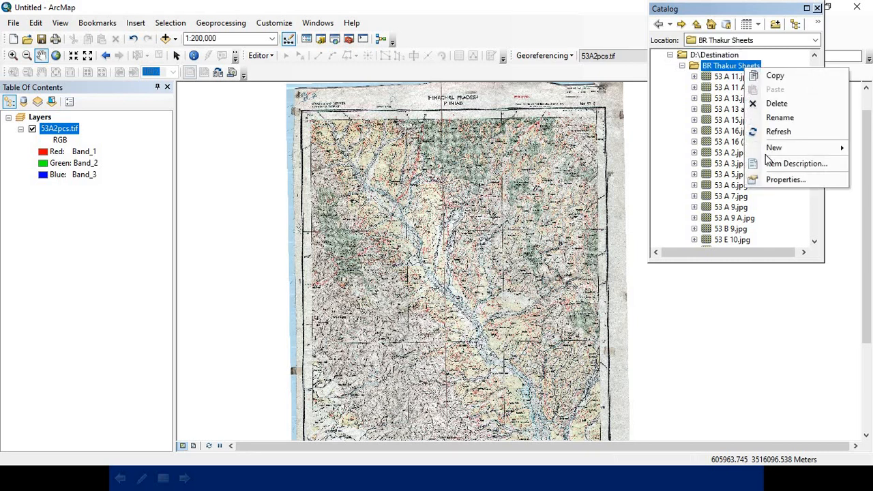
mouse_move(767, 154)
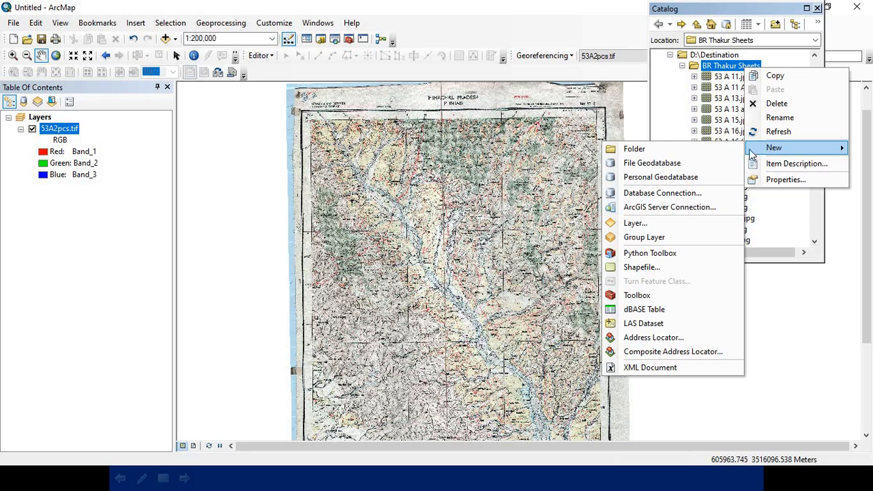
left_click(643, 268)
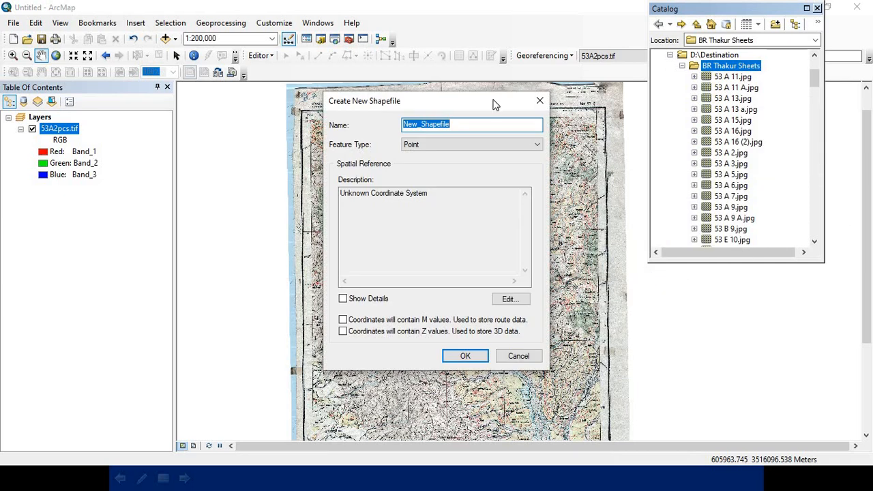
left_click_drag(497, 101, 496, 86)
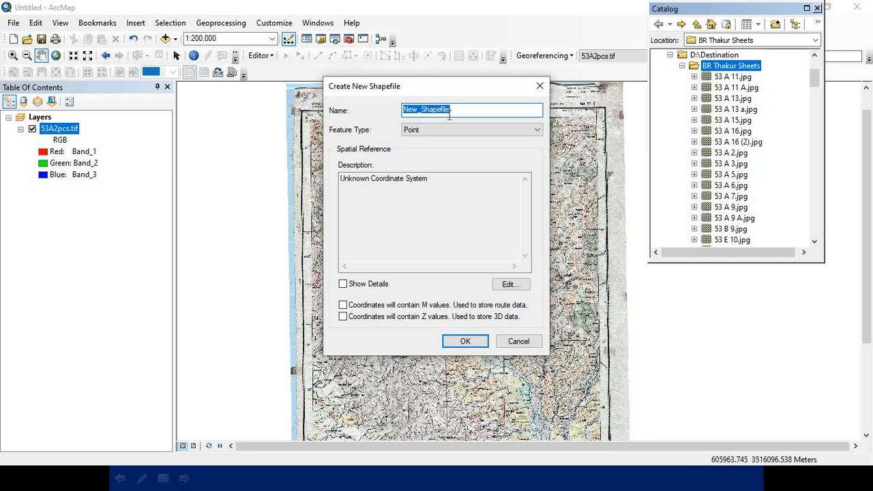
type("AoI")
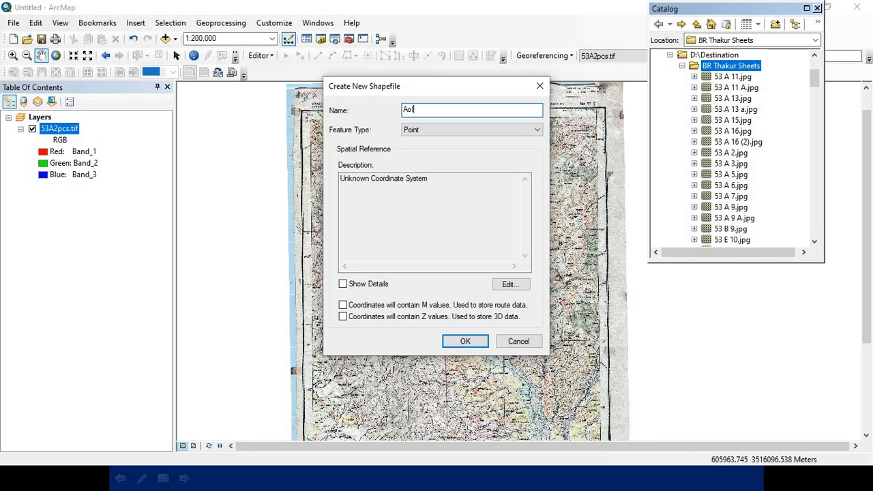
left_click(536, 131)
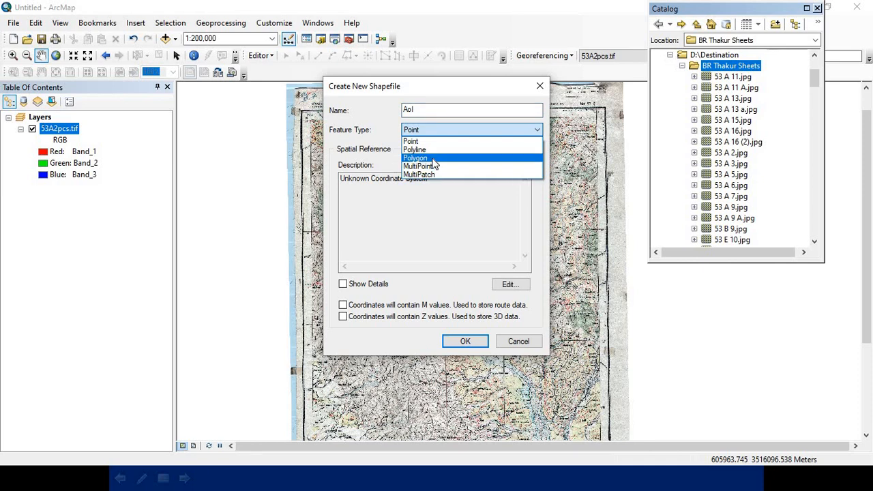
left_click(433, 158)
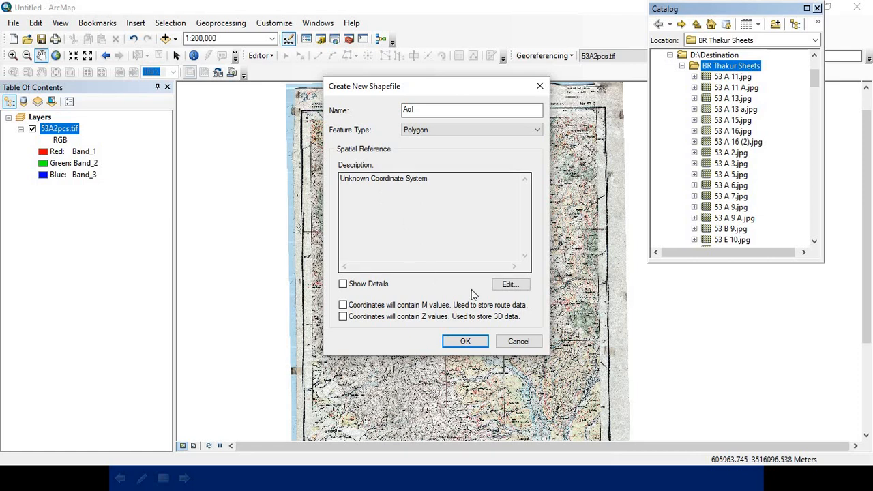
Step: Import the coordinate system from 53A2pcs.tif for the shapefile, create it and close the Catalog
left_click(510, 284)
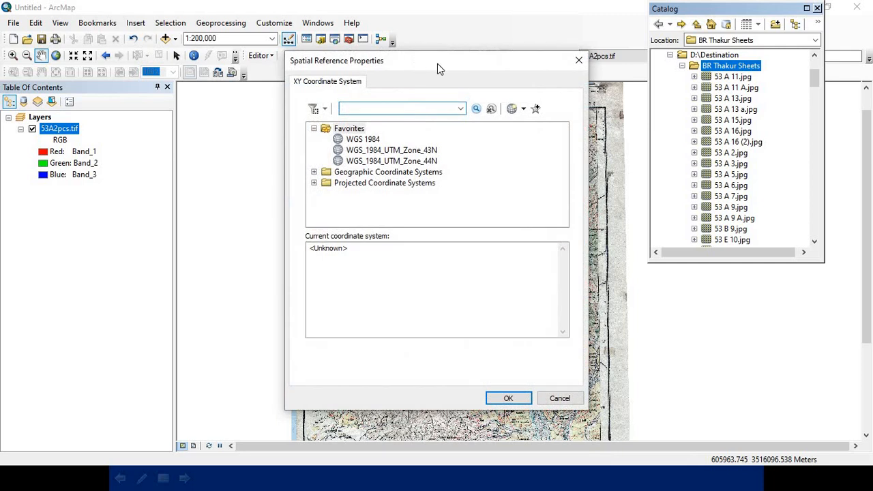
left_click_drag(438, 49, 438, 44)
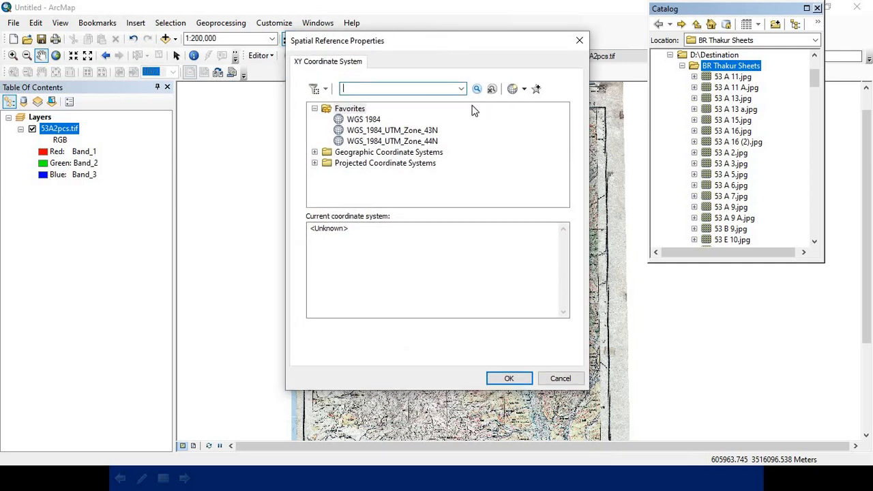
left_click(321, 111)
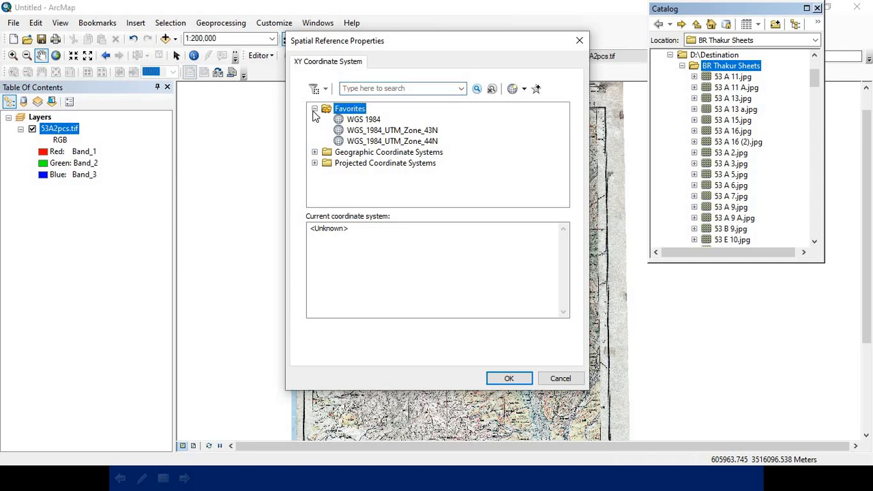
left_click(314, 110)
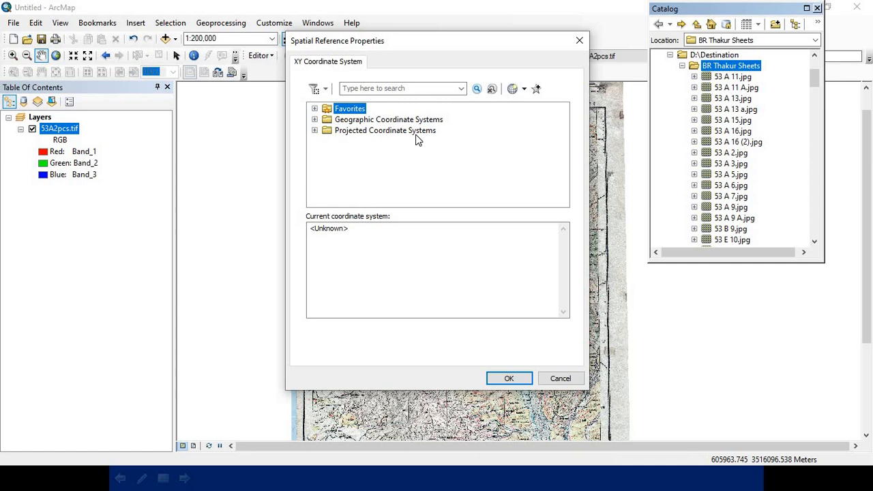
left_click(525, 91)
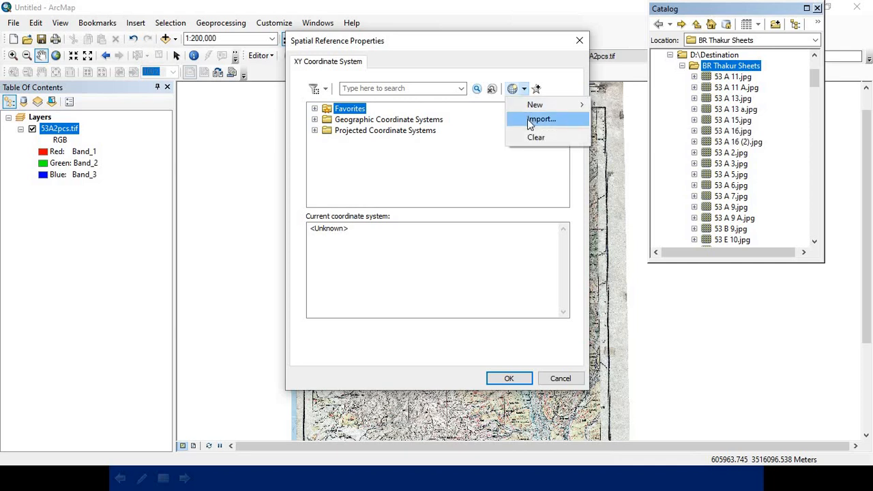
left_click(527, 119)
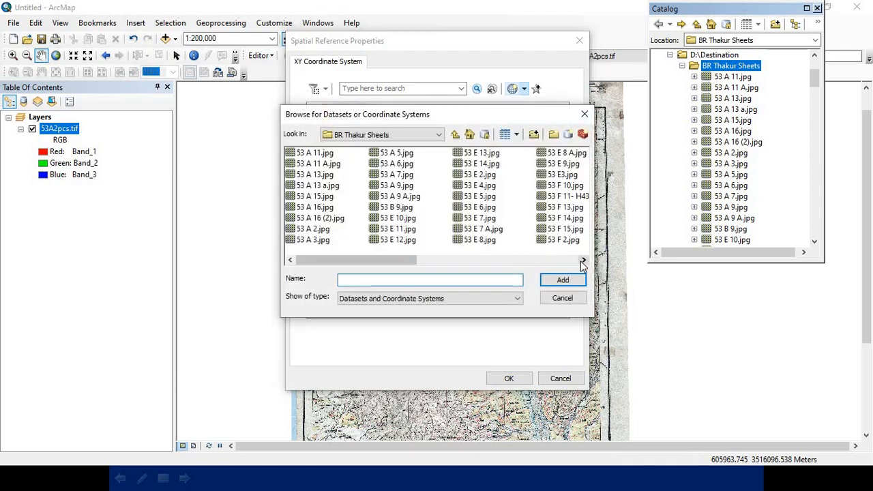
left_click(584, 261)
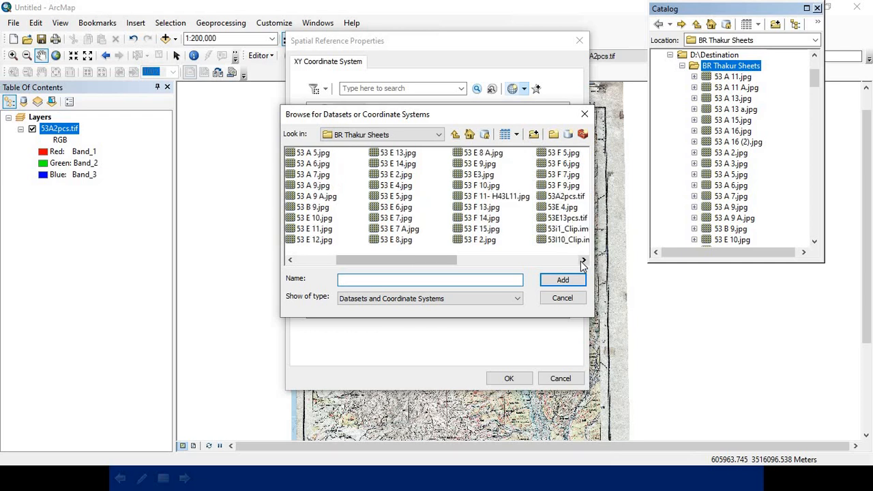
left_click(558, 198)
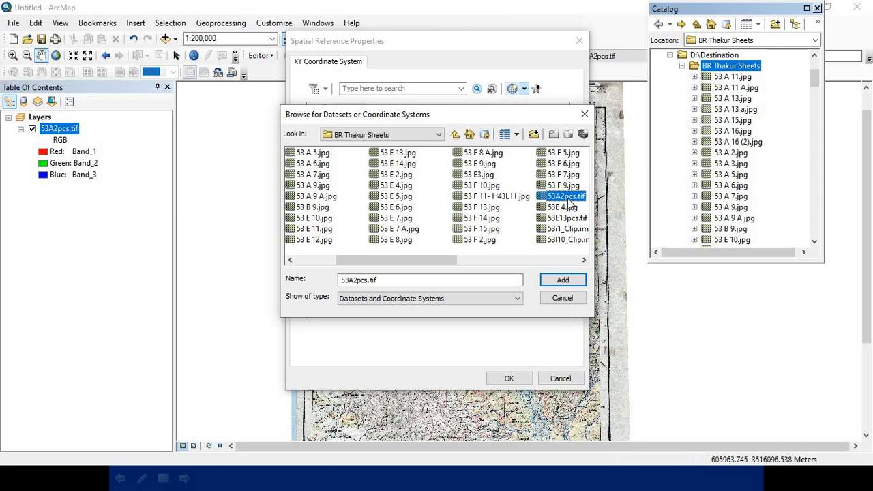
left_click(563, 284)
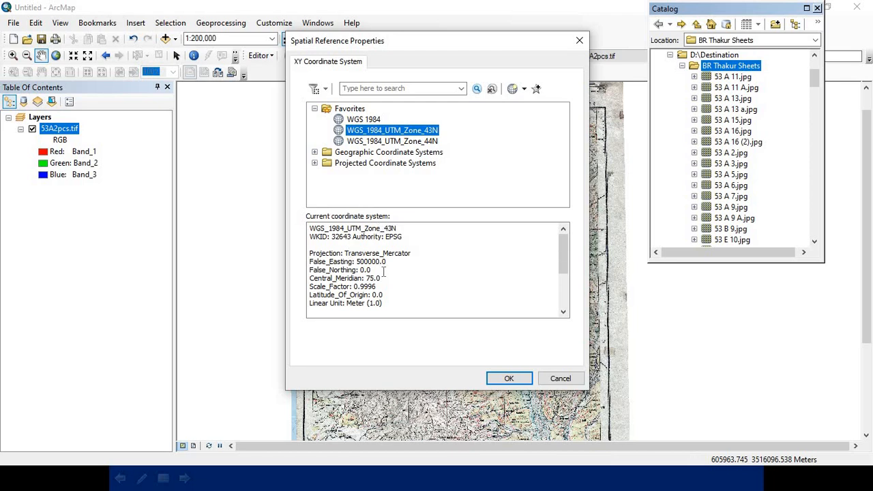
left_click(509, 380)
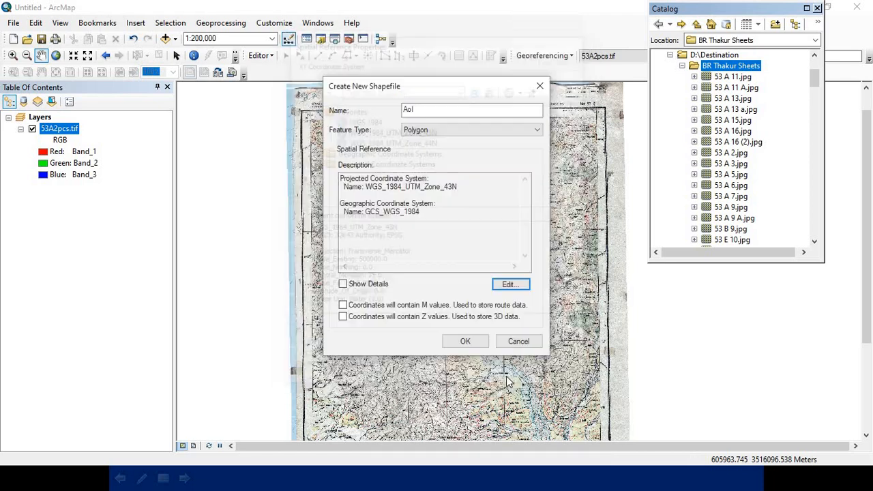
left_click(464, 345)
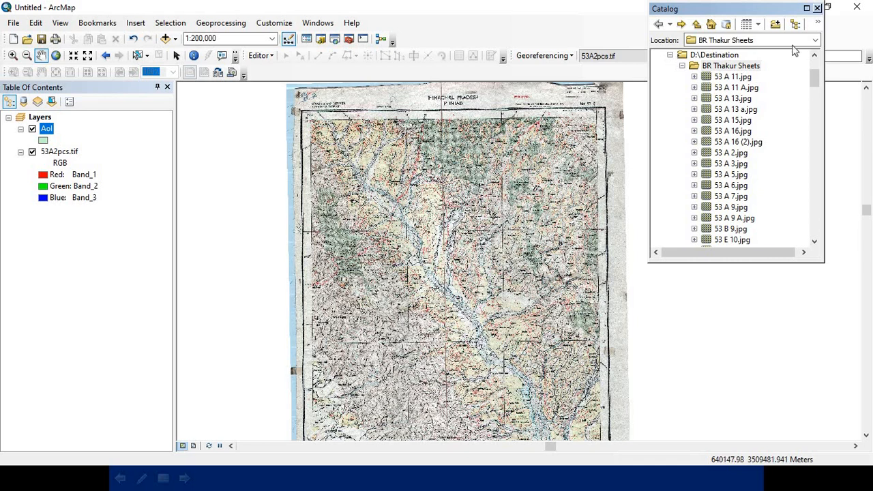
left_click(818, 8)
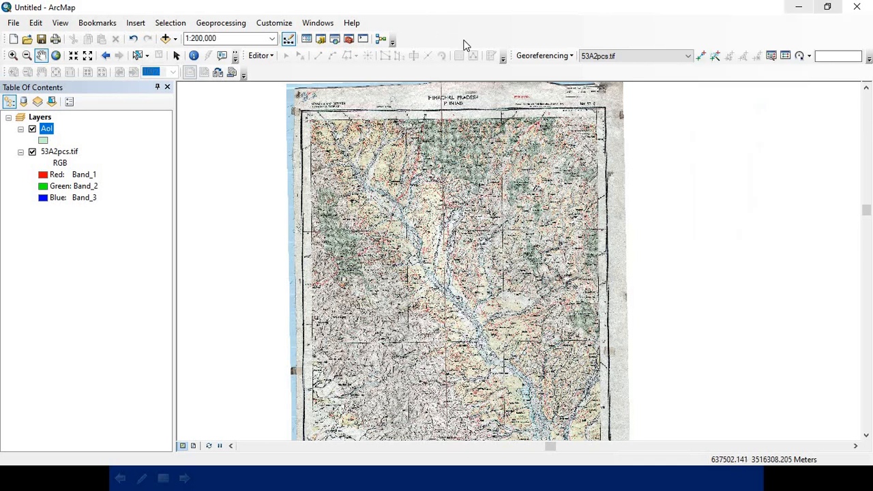
Step: Hide the Editor toolbar and display it again
right_click(467, 30)
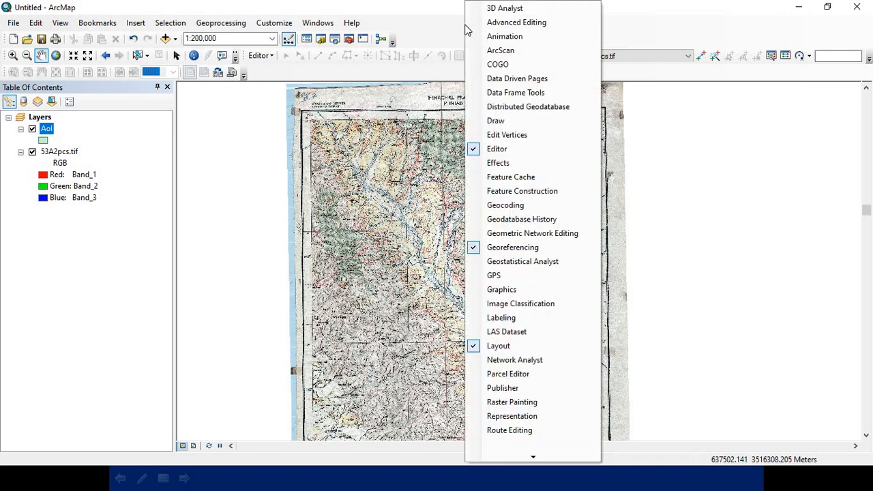
left_click(479, 150)
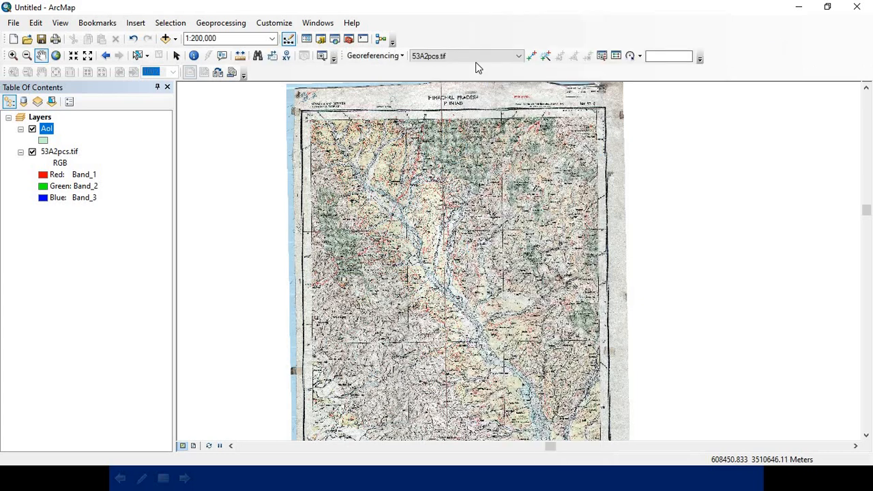
right_click(478, 72)
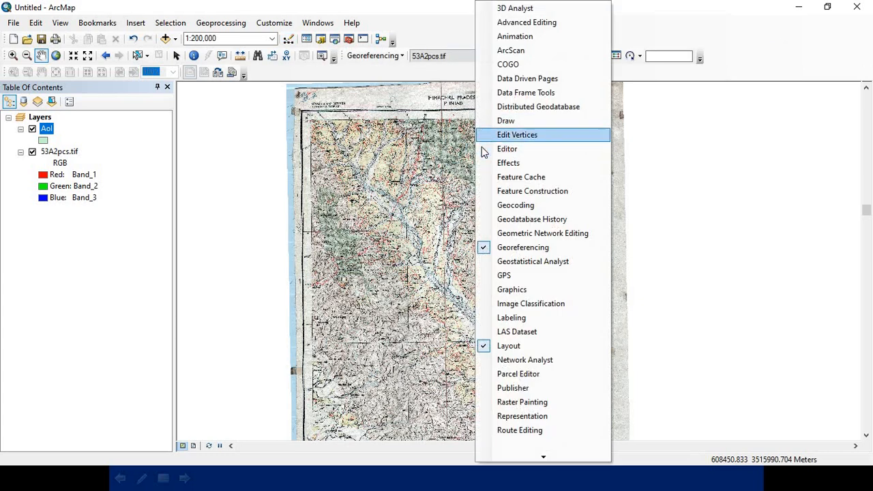
left_click(482, 148)
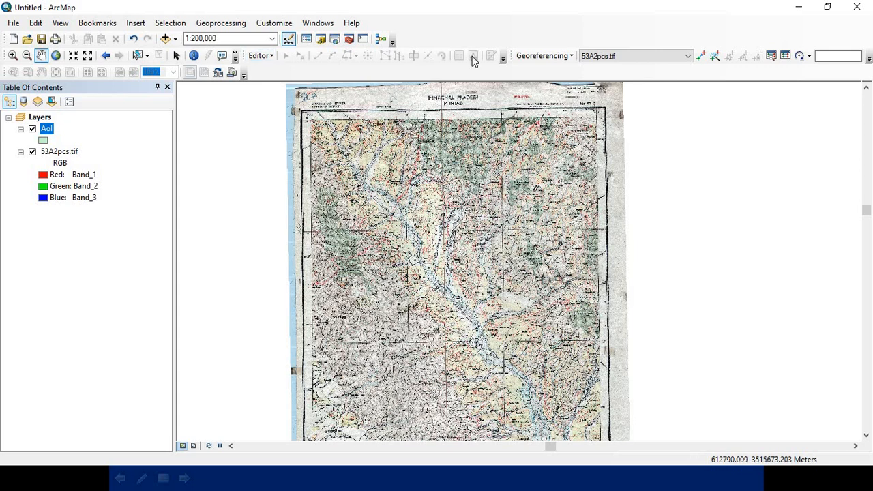
Step: Start an edit session and activate the Polygon construction tool with the AoI feature template
left_click(271, 56)
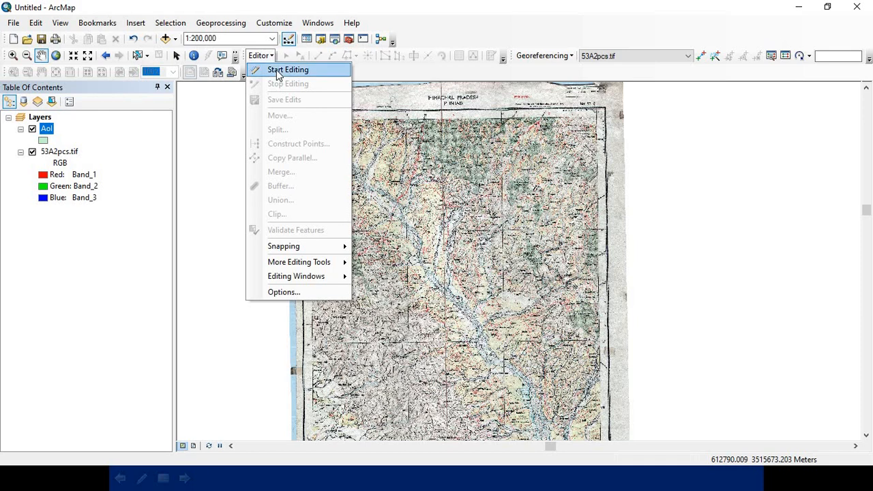
left_click(278, 71)
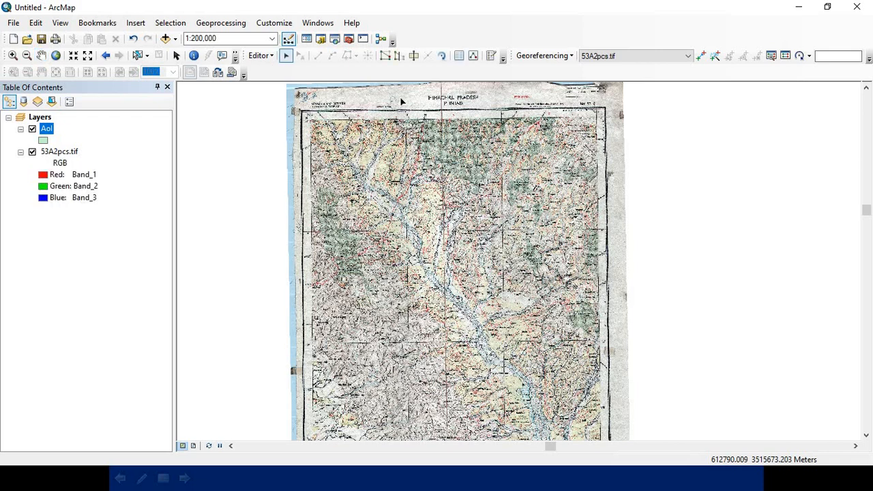
left_click(491, 56)
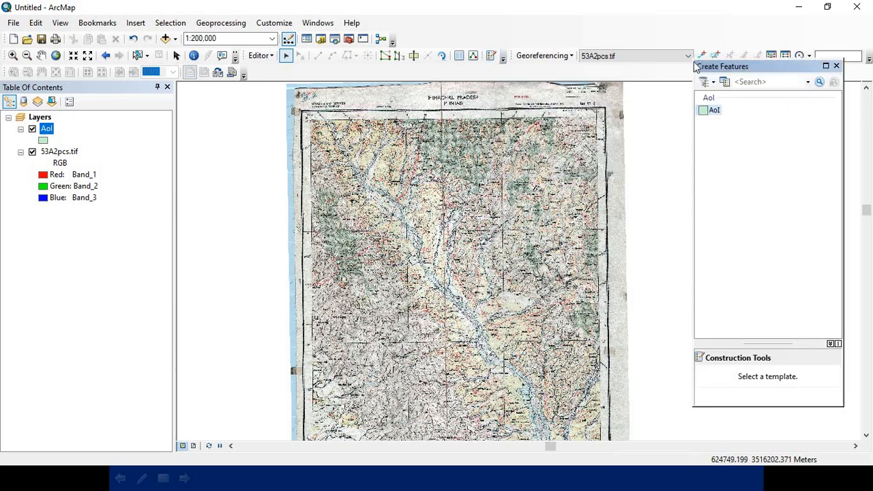
left_click_drag(696, 66, 634, 60)
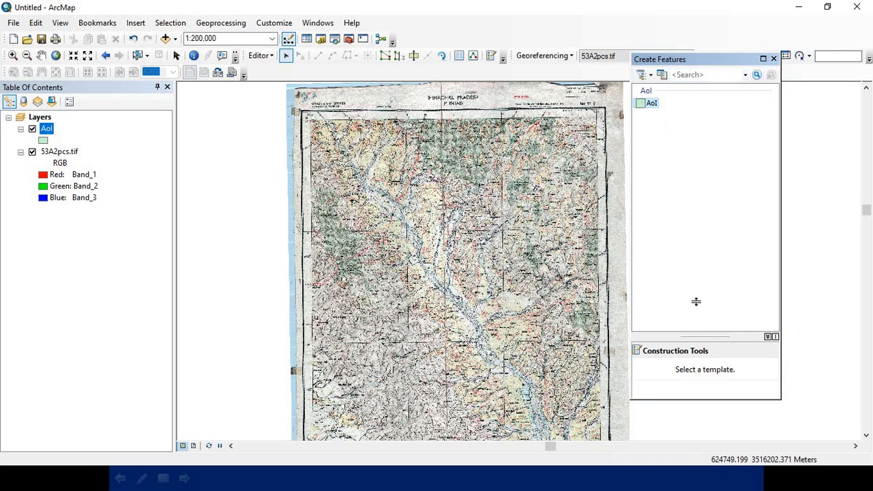
left_click_drag(696, 335, 696, 304)
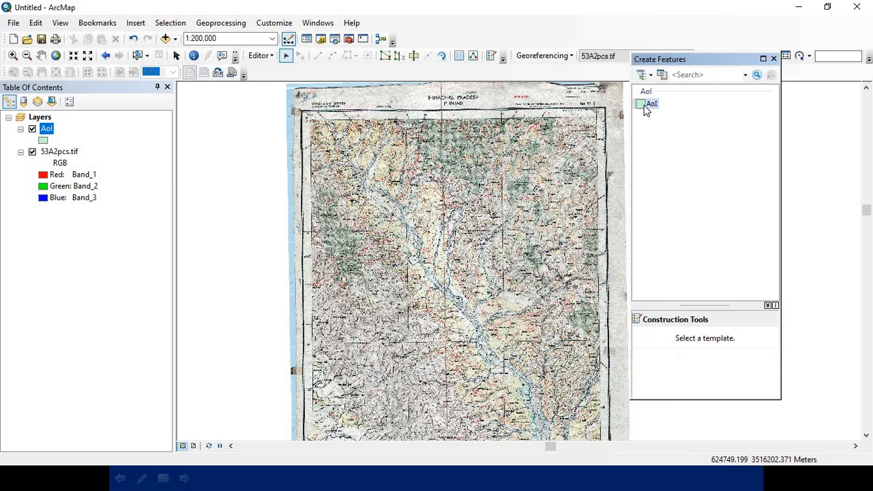
left_click(648, 107)
left_click(673, 346)
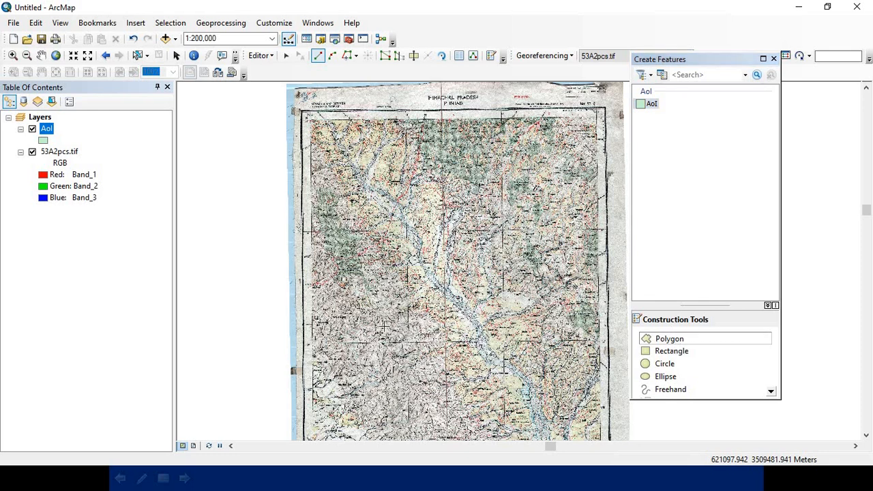
scroll(328, 120, "up", 2)
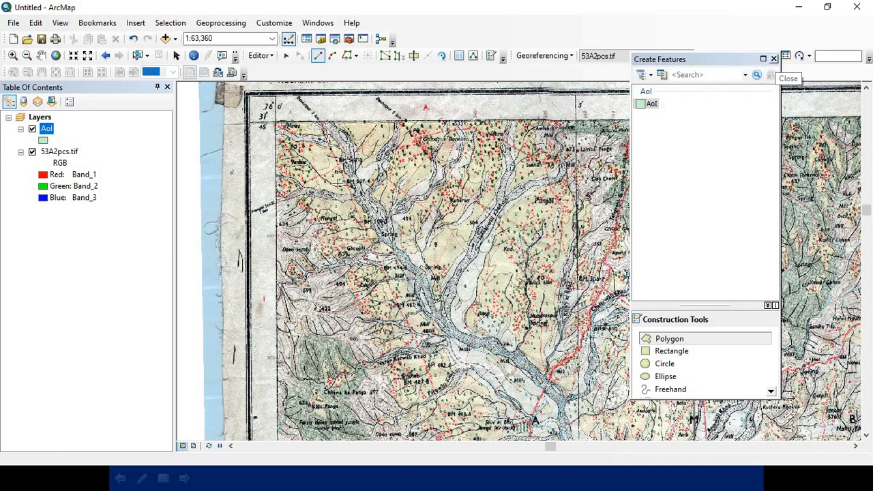
left_click(774, 58)
scroll(333, 146, "down", 3)
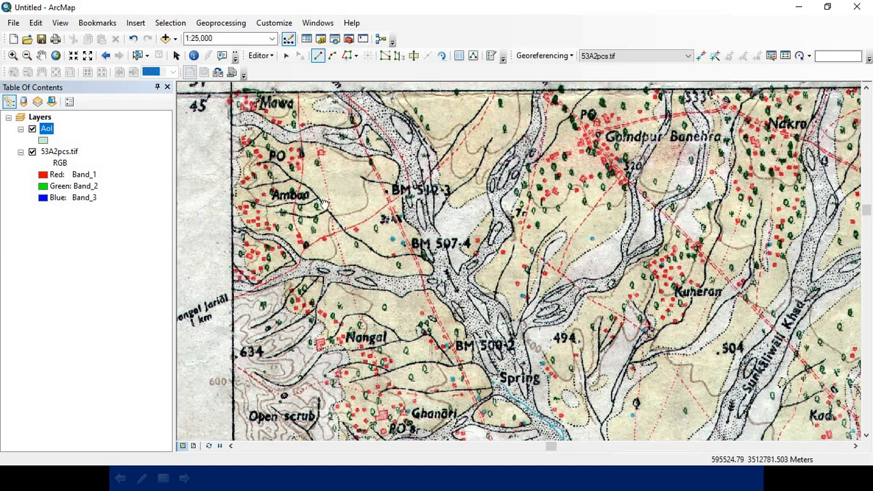
Step: Start the AoI polygon at the map's 76°0′, 31°45′ corner and add a vertex about 1.4 km east along the northern border line
left_click_drag(325, 205, 350, 331)
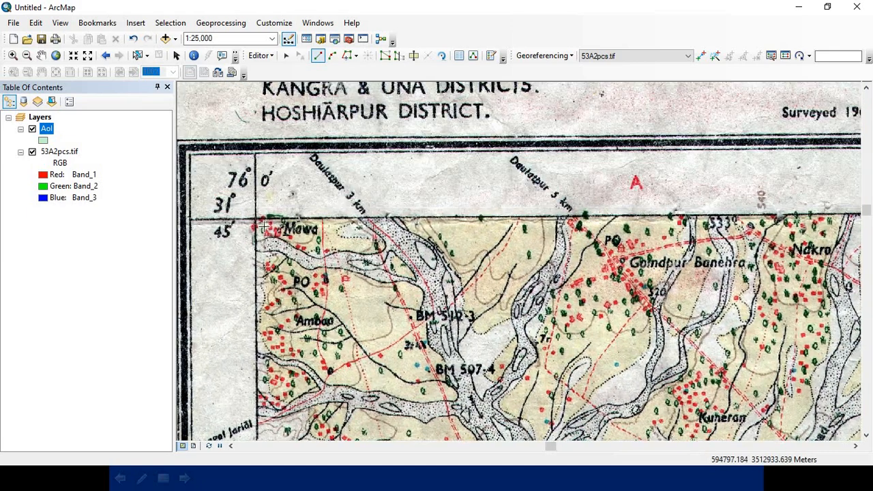
left_click_drag(282, 258, 310, 251)
scroll(310, 251, "down", 2)
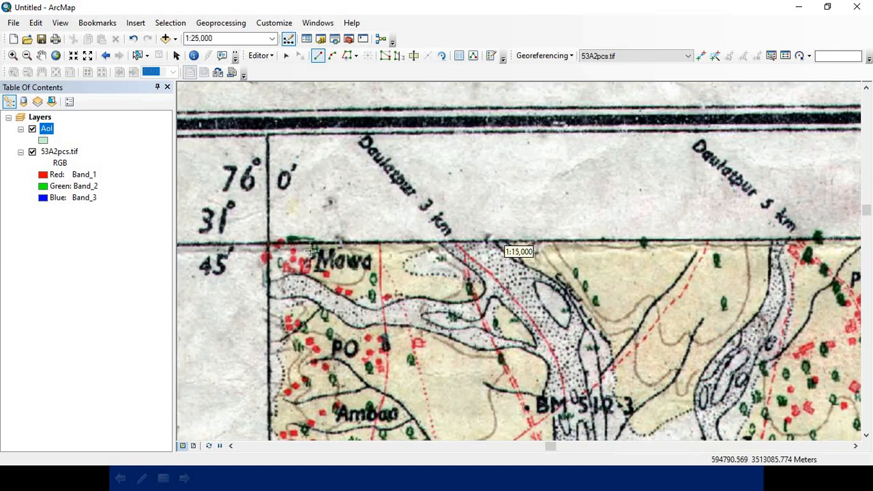
scroll(265, 250, "down", 1)
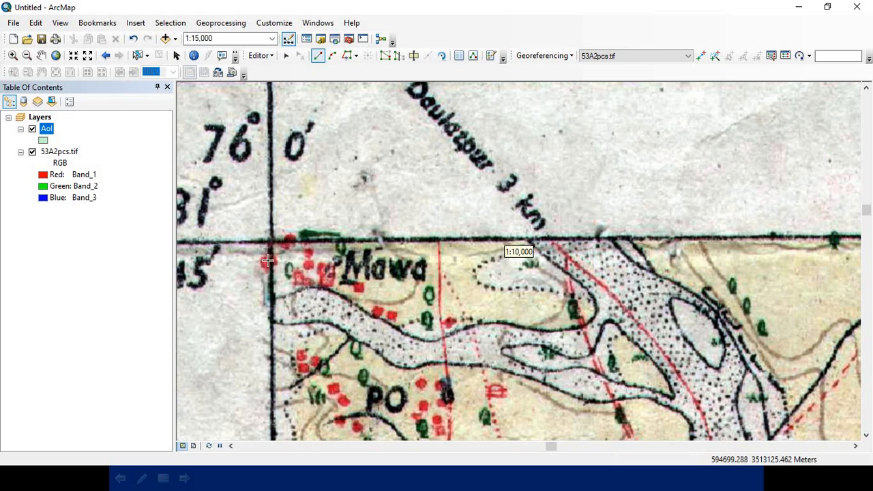
scroll(273, 237, "down", 1)
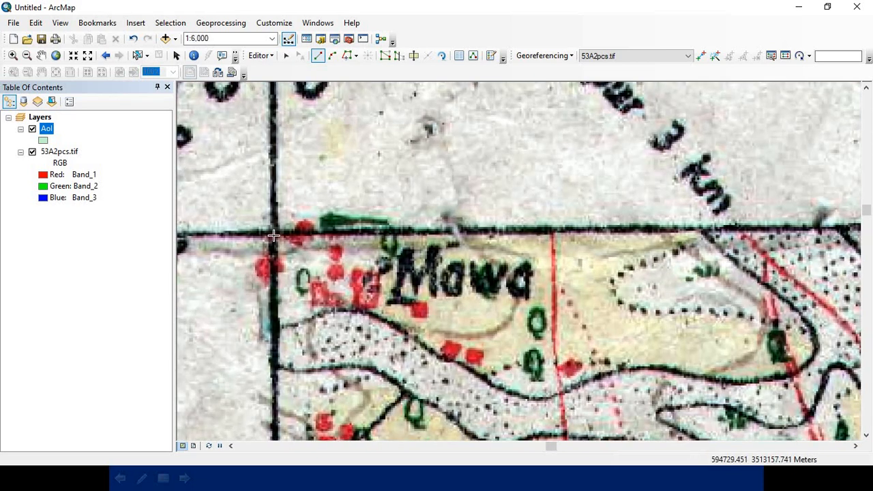
left_click(273, 236)
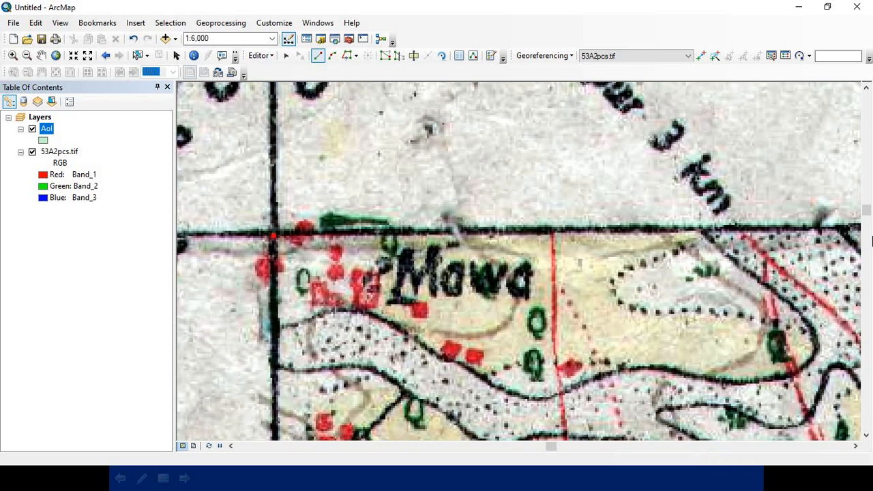
left_click(843, 227)
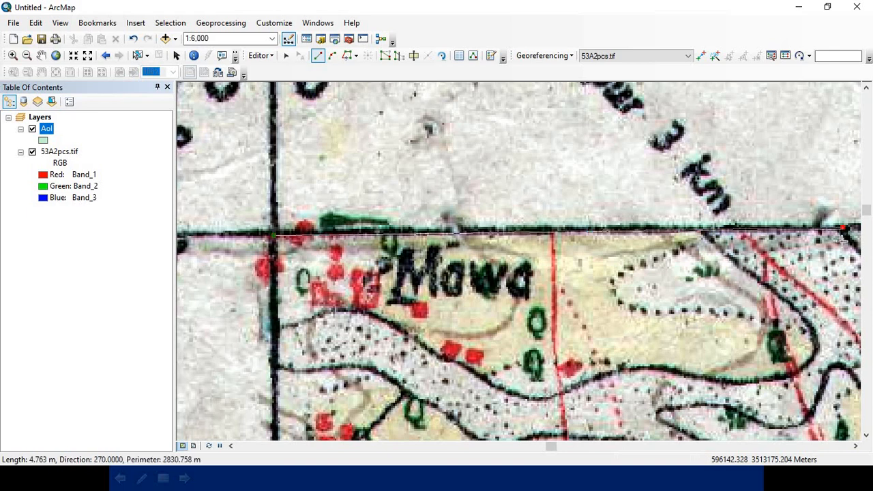
Step: Add a polygon vertex where the 5′ meridian meets the map's northern border line, just east of Amlehar and Spring
scroll(843, 227, "up", 3)
left_click_drag(653, 245, 172, 250)
left_click_drag(815, 243, 526, 242)
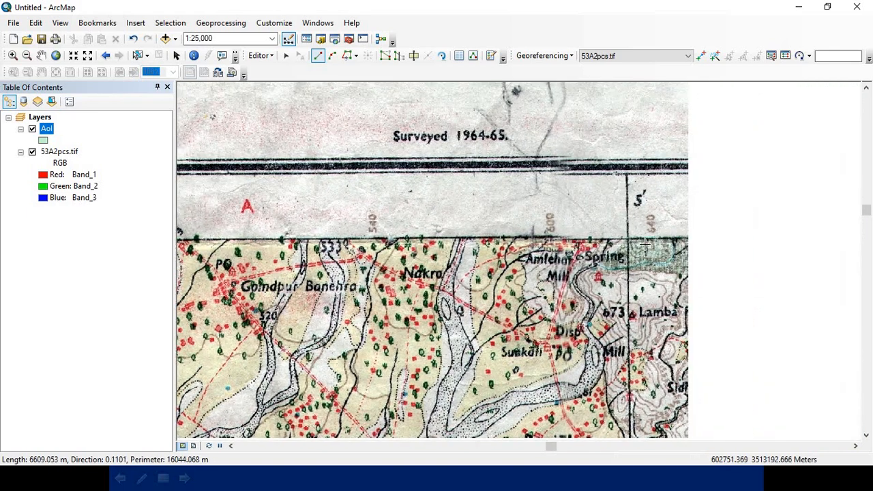
scroll(629, 242, "down", 2)
scroll(629, 242, "down", 2)
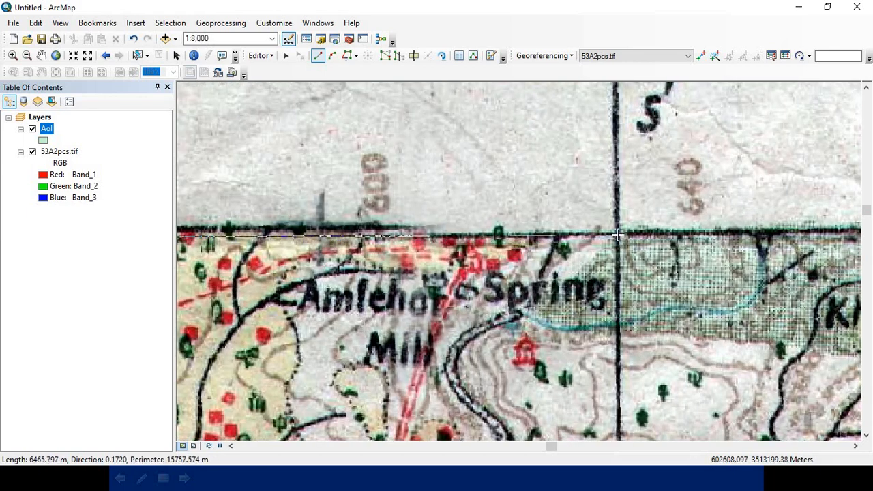
Step: Continue the polygon east along the northern border line with a vertex at the 10′ meridian intersection
scroll(621, 237, "up", 5)
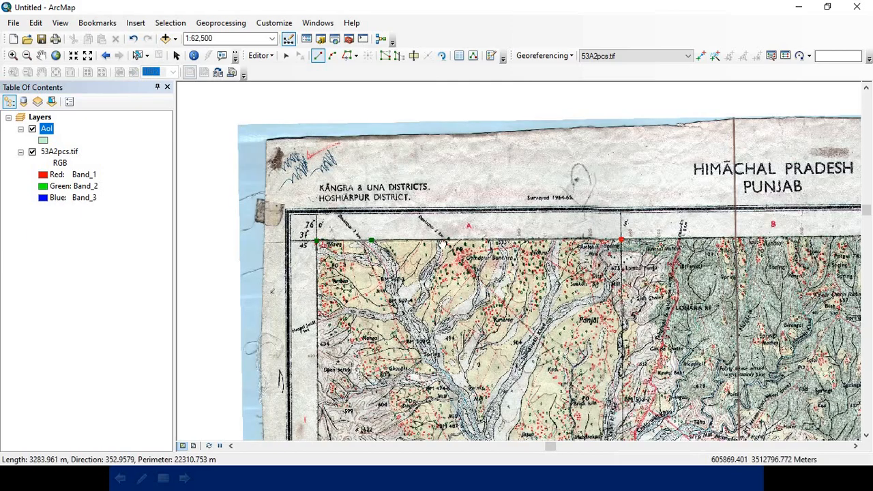
left_click_drag(748, 253, 367, 240)
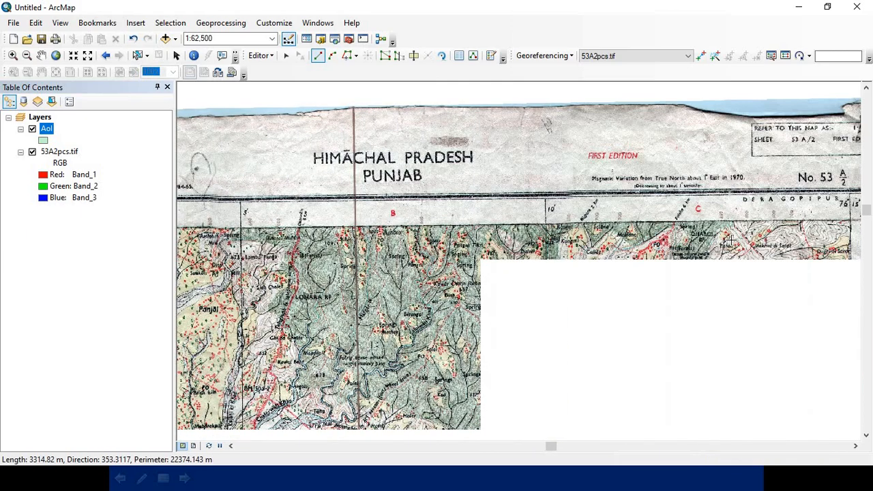
left_click_drag(551, 234, 512, 230)
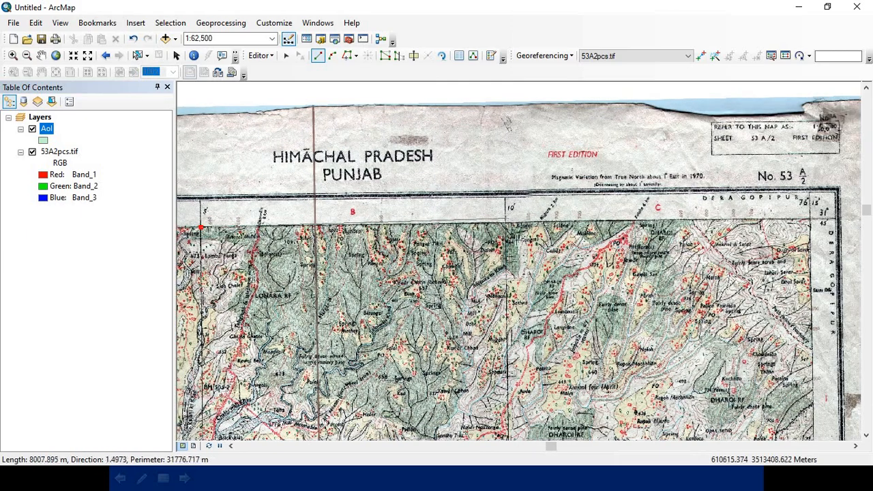
scroll(509, 226, "down", 2)
scroll(508, 224, "down", 2)
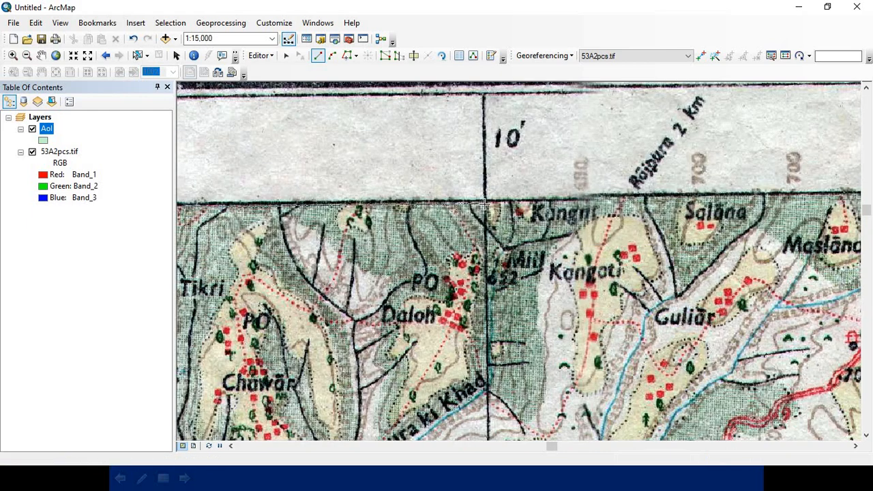
scroll(484, 202, "down", 1)
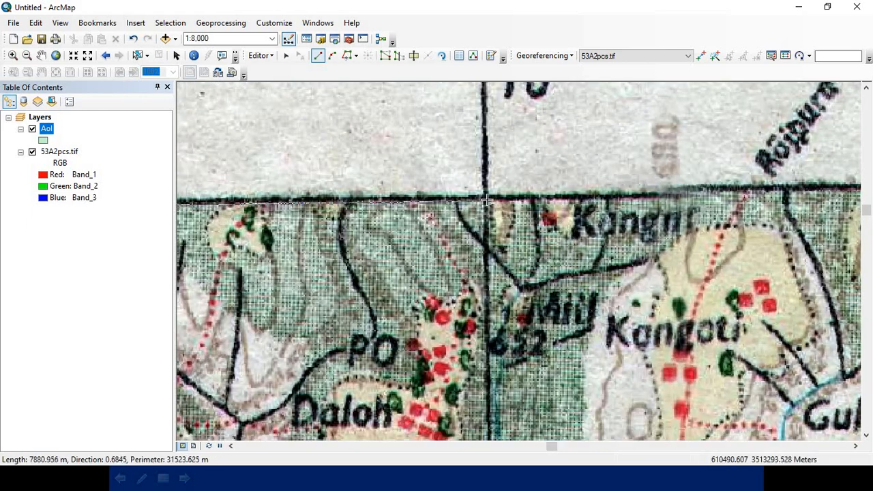
left_click(486, 200)
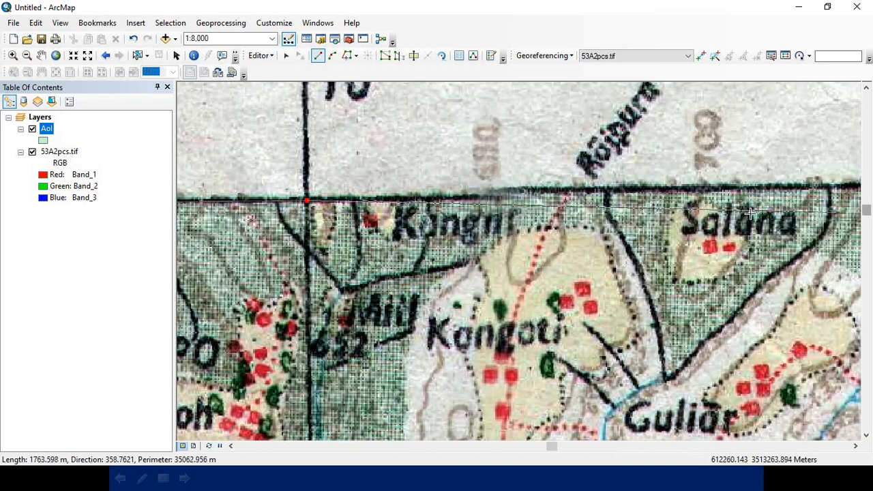
Step: Extend the polygon to the map's northeast corner with a vertex at 76°15′, 31°45′
scroll(750, 214, "up", 2)
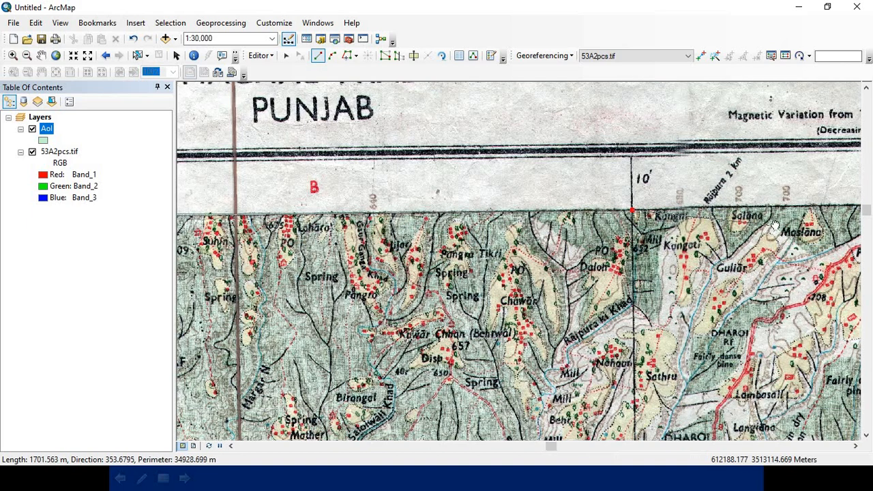
left_click_drag(765, 225, 431, 220)
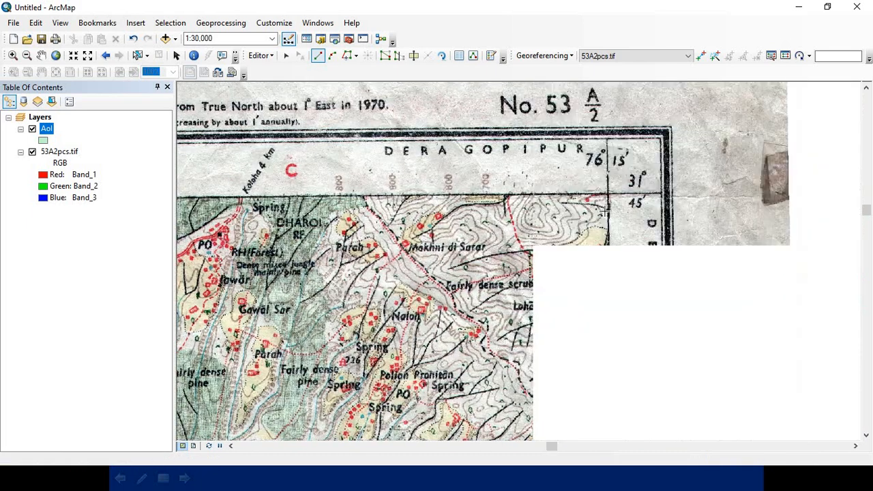
left_click_drag(603, 208, 552, 222)
scroll(558, 205, "down", 3)
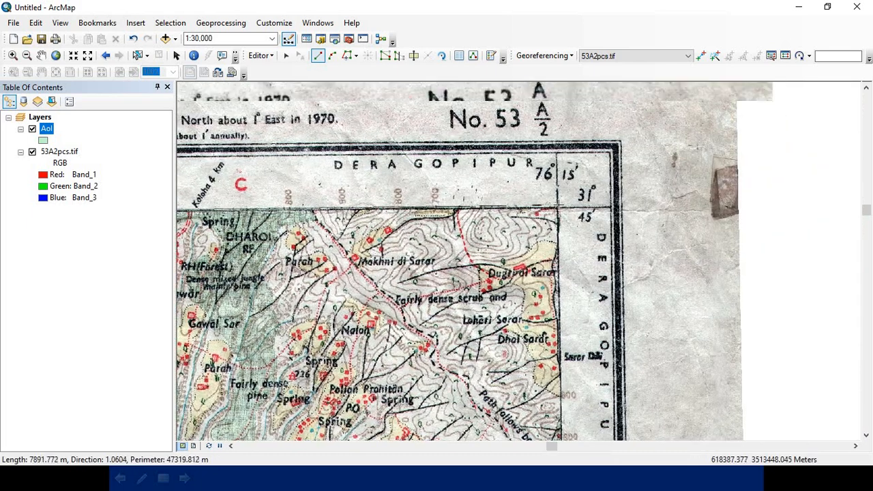
scroll(558, 221, "down", 1)
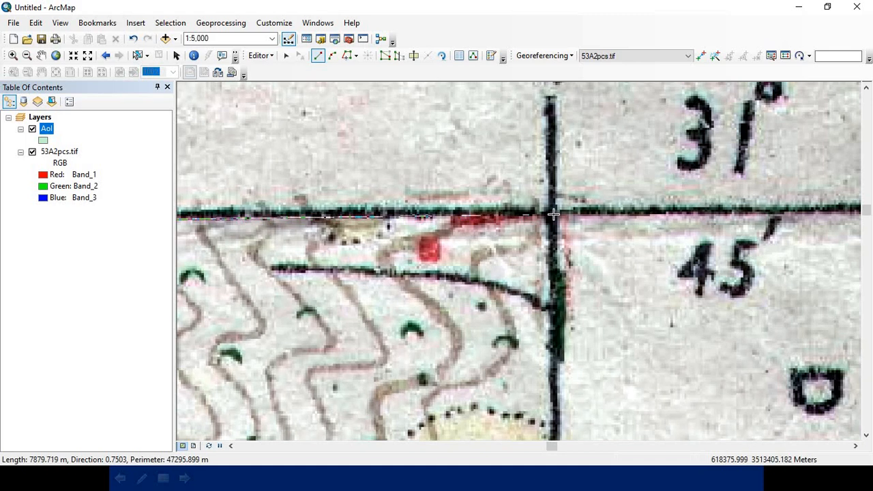
left_click(553, 215)
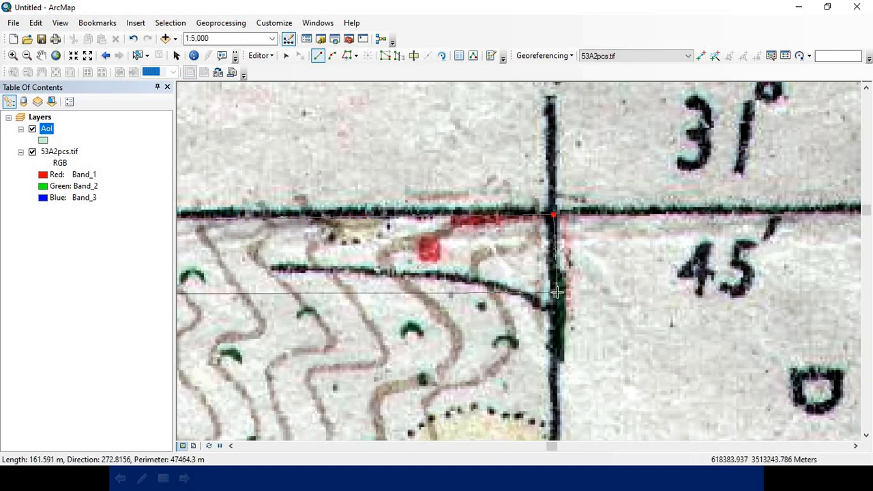
Step: Follow the eastern border line south and add a polygon vertex at its intersection with the 40′ parallel
scroll(557, 292, "up", 2)
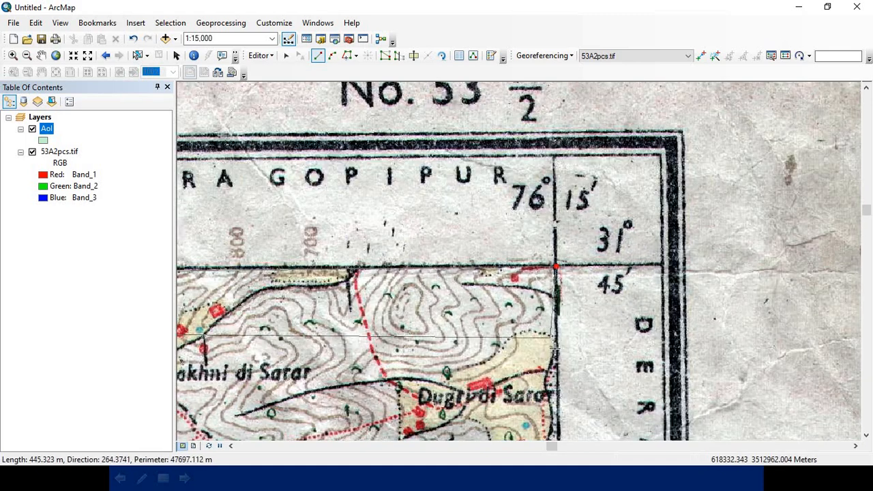
left_click_drag(555, 349, 556, 154)
left_click_drag(557, 359, 542, 201)
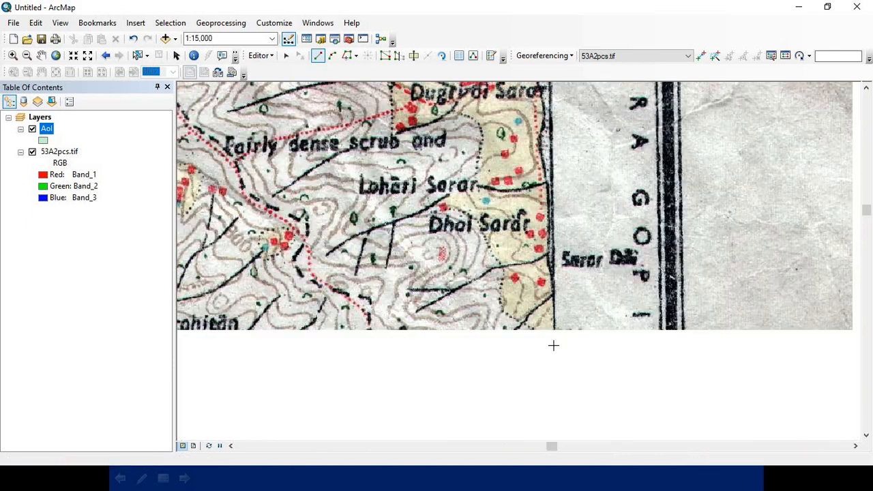
left_click_drag(549, 375, 534, 180)
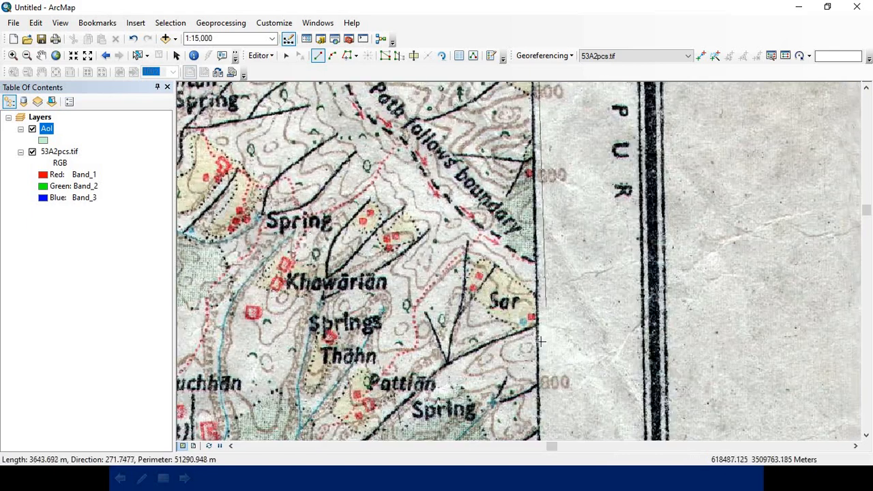
scroll(540, 344, "up", 1)
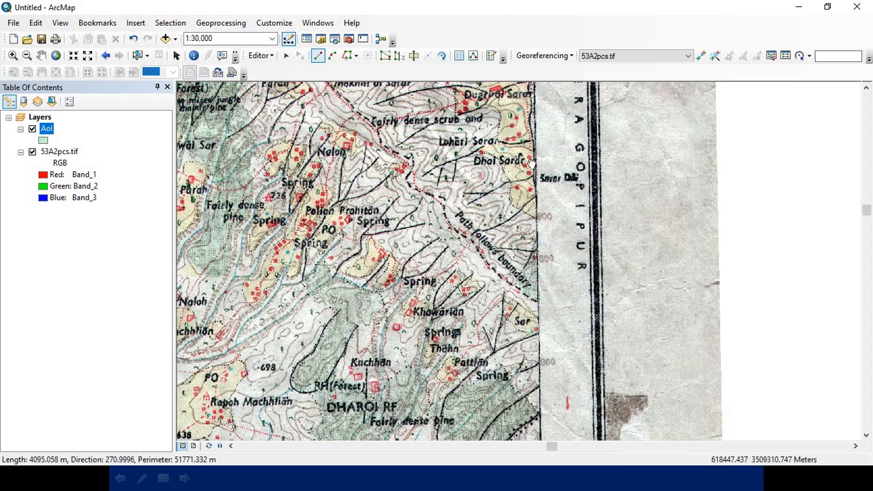
left_click_drag(540, 360, 502, 59)
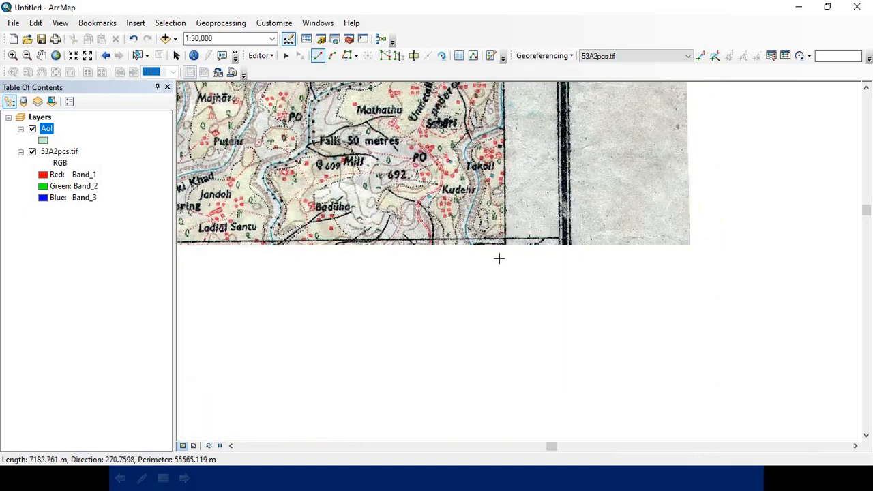
left_click_drag(508, 244, 507, 143)
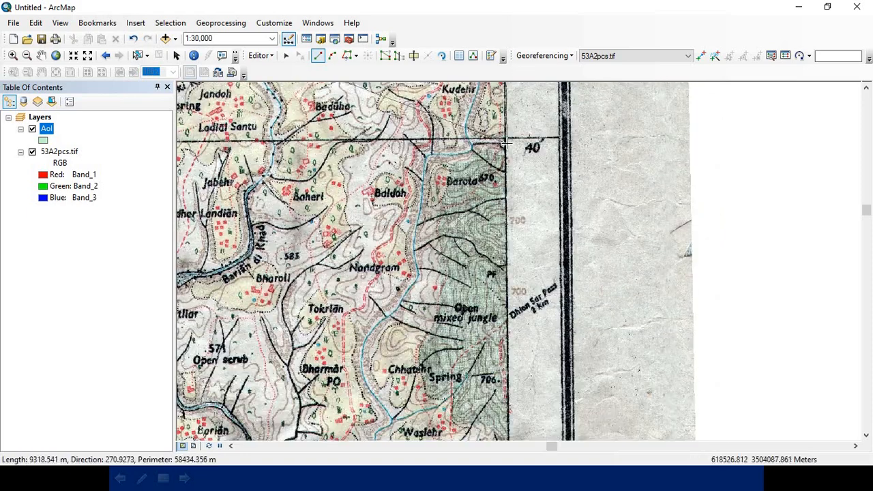
scroll(507, 143, "down", 2)
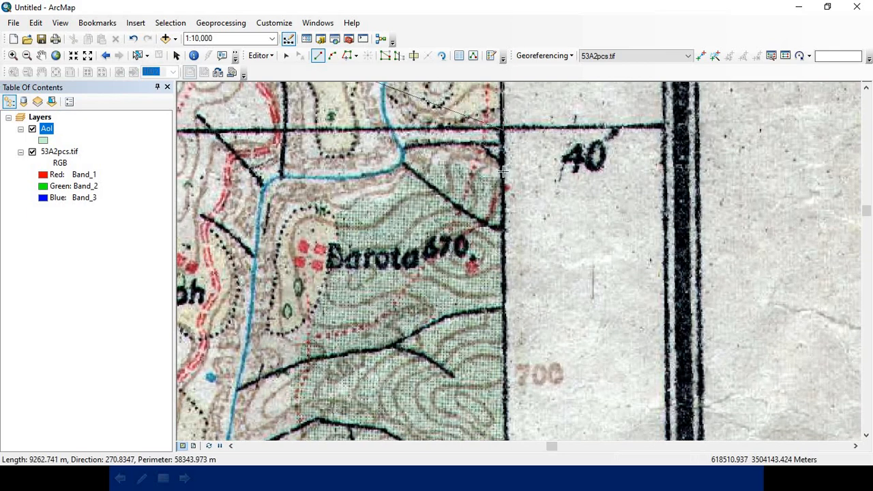
Step: Extend the polygon down the eastern border line to the map's southeast corner with a vertex at 76°15′, 31°30′
scroll(517, 267, "up", 3)
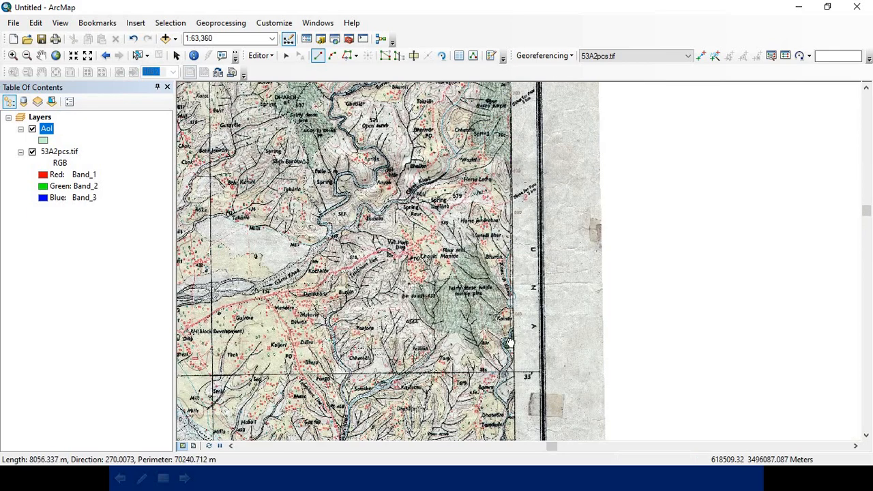
left_click_drag(508, 343, 514, 176)
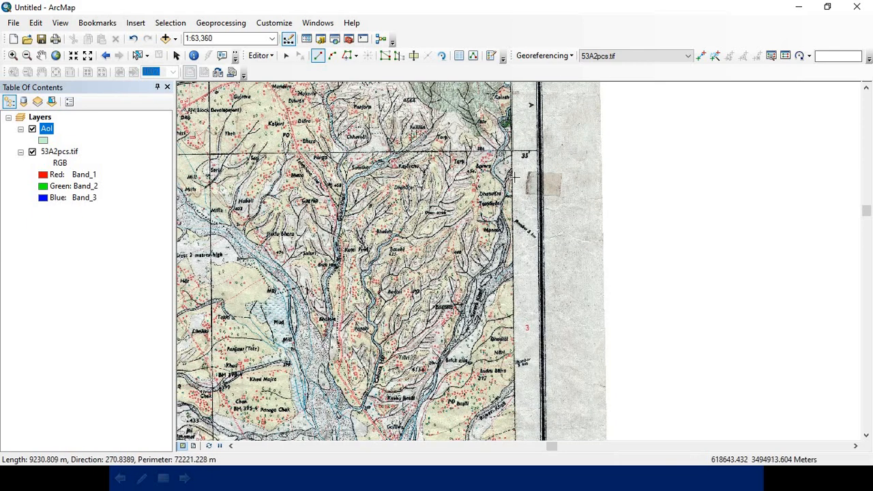
left_click_drag(511, 316, 510, 137)
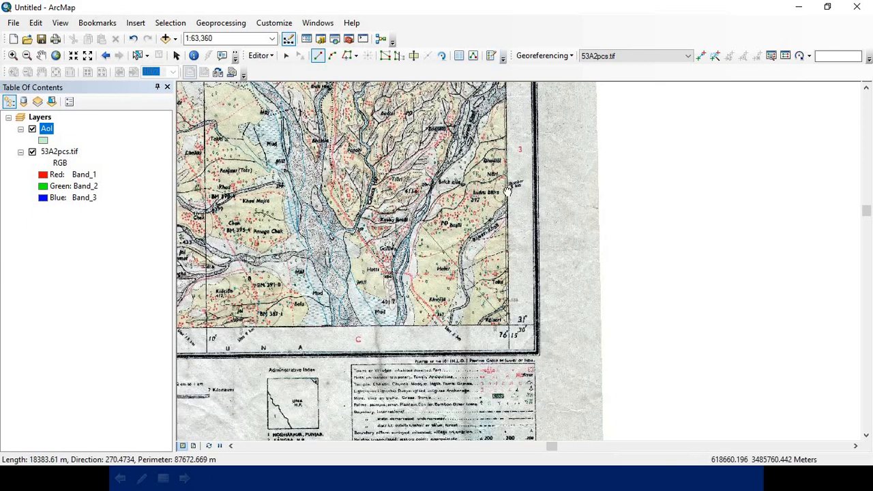
left_click_drag(509, 291, 508, 167)
scroll(505, 160, "down", 5)
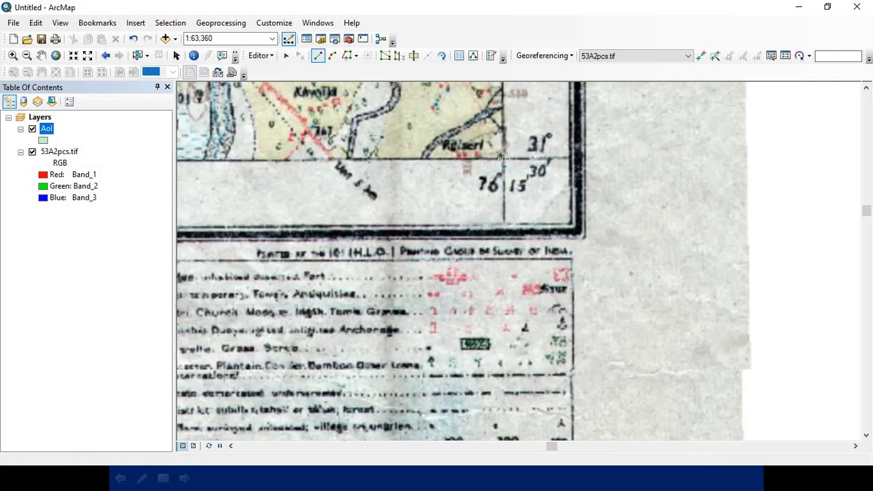
scroll(503, 159, "down", 2)
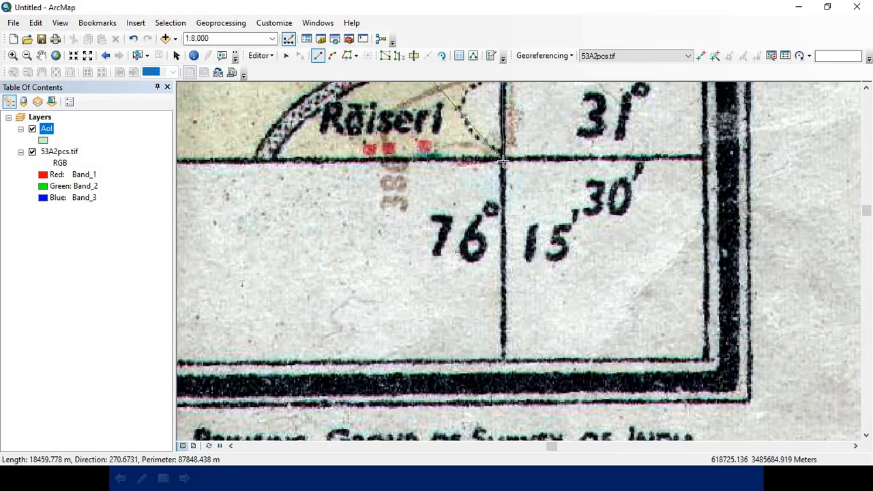
Step: Follow the southern border line west and add a polygon vertex at its intersection with the 10′ meridian
scroll(407, 220, "up", 6)
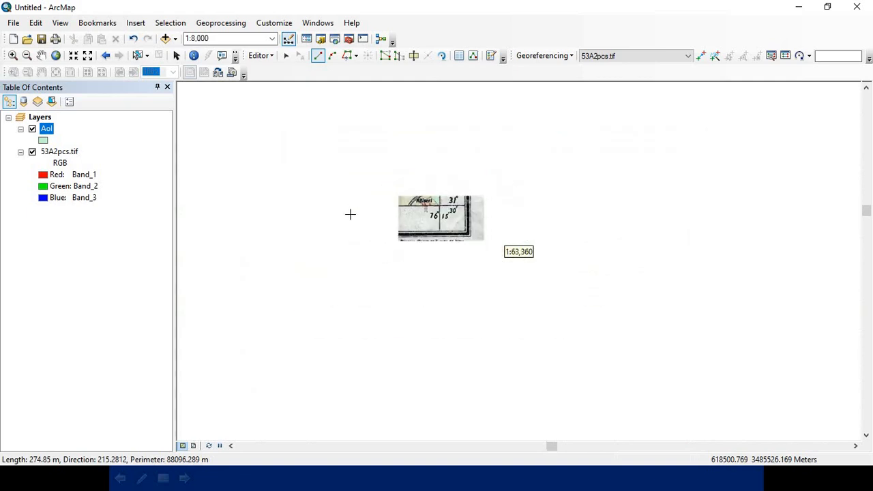
key("c")
left_click_drag(307, 221, 697, 233)
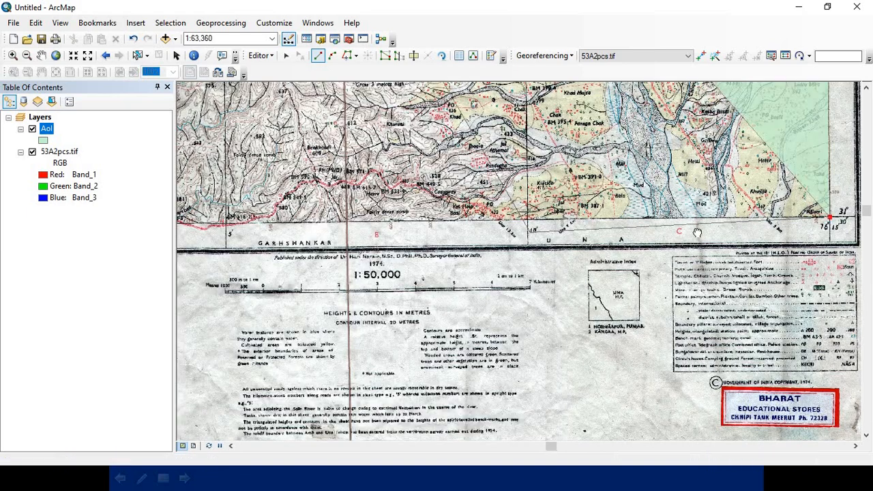
scroll(692, 220, "down", 2)
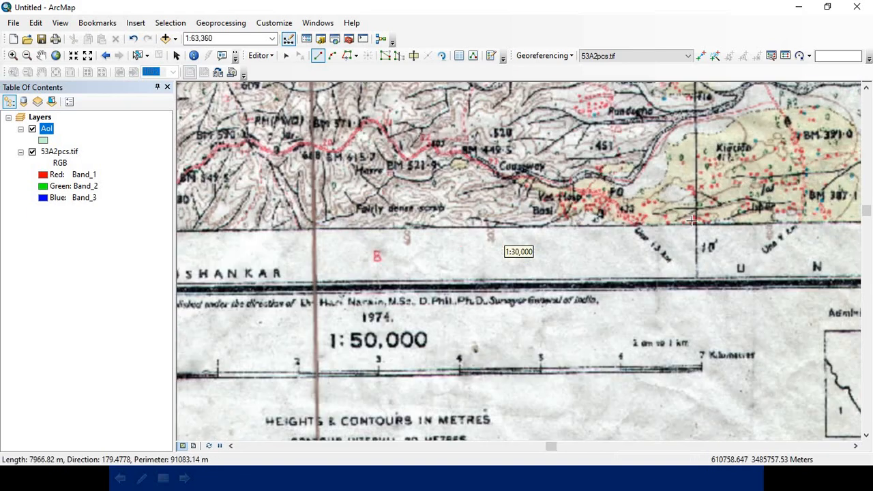
scroll(692, 220, "down", 1)
scroll(698, 236, "down", 1)
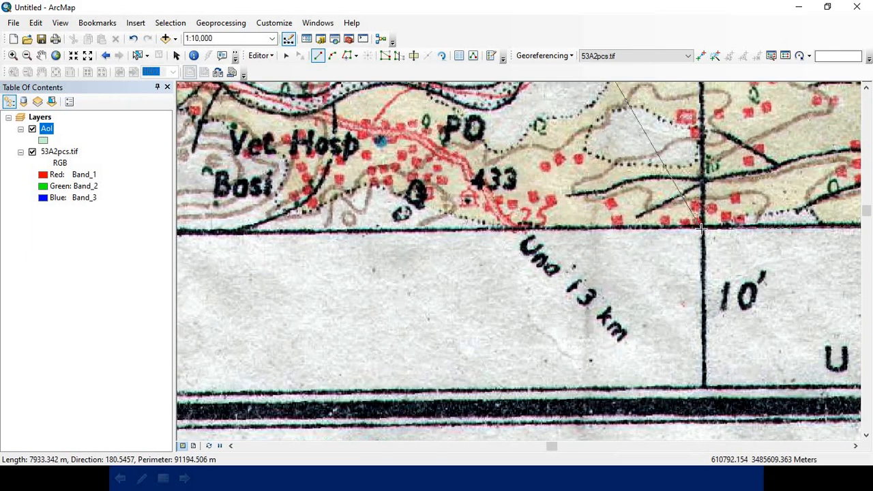
Step: Continue the polygon west along the southern border line with a vertex at the 5′ meridian intersection
scroll(439, 236, "up", 2)
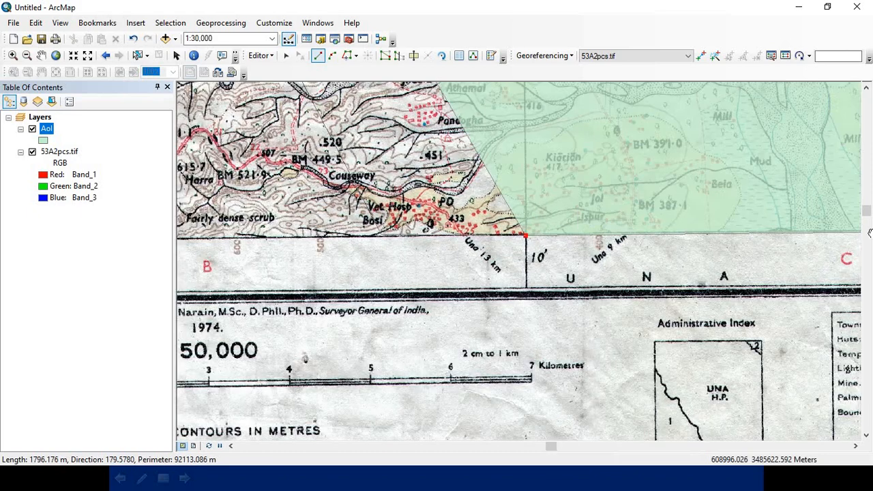
left_click_drag(381, 234, 872, 236)
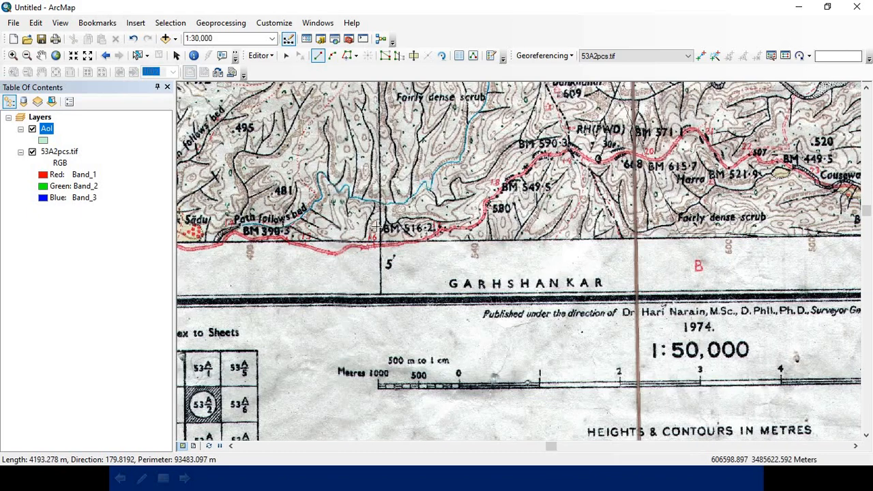
left_click_drag(378, 228, 699, 241)
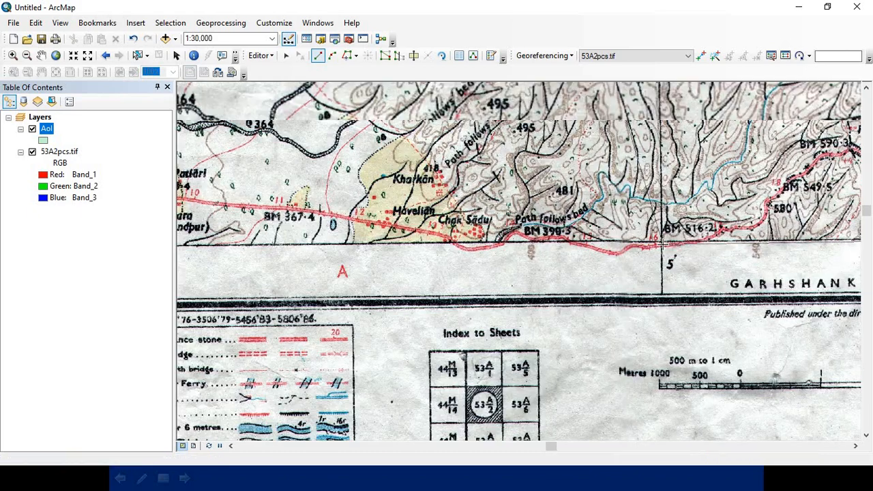
scroll(661, 242, "down", 1)
left_click(660, 240)
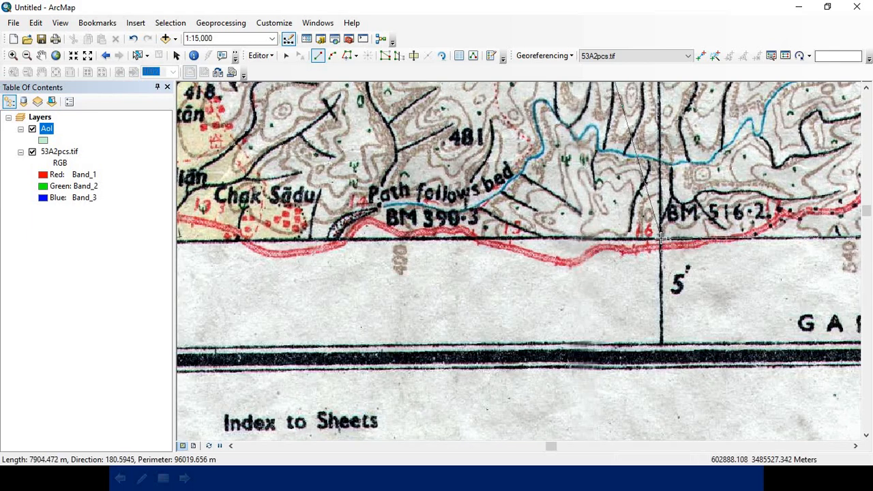
Step: Place the last polygon vertex at the map's southwest corner, 76°0′, 31°30′, and finish the sketch
scroll(548, 247, "up", 2)
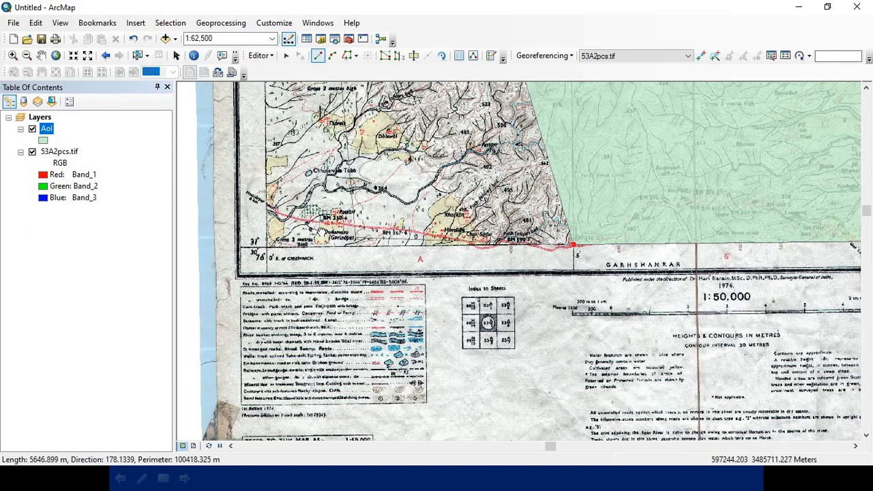
left_click_drag(322, 232, 594, 242)
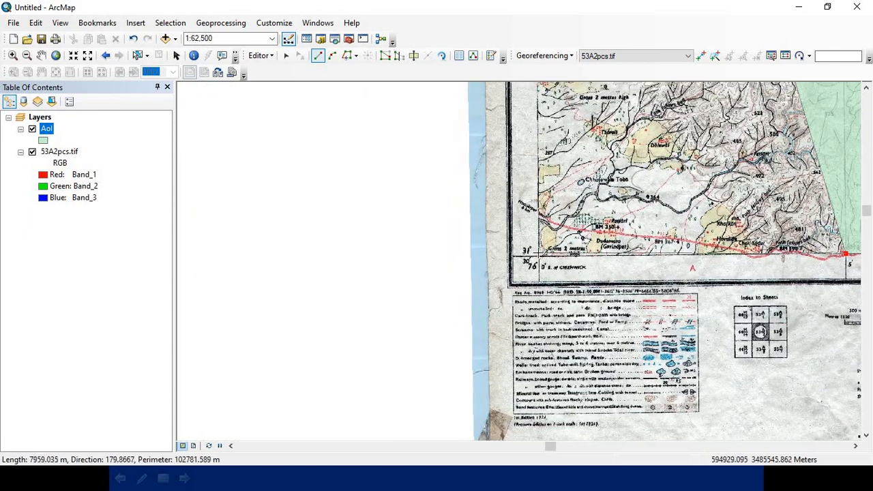
scroll(538, 252, "down", 1)
scroll(538, 252, "down", 3)
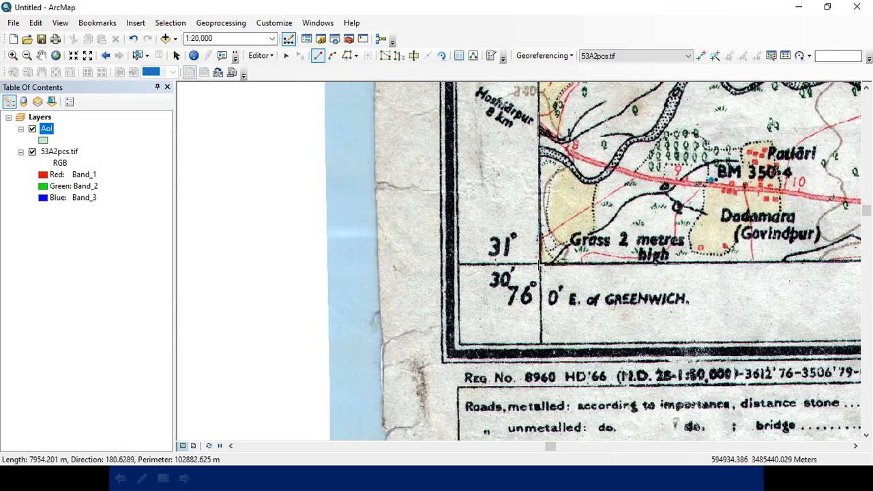
scroll(542, 266, "down", 2)
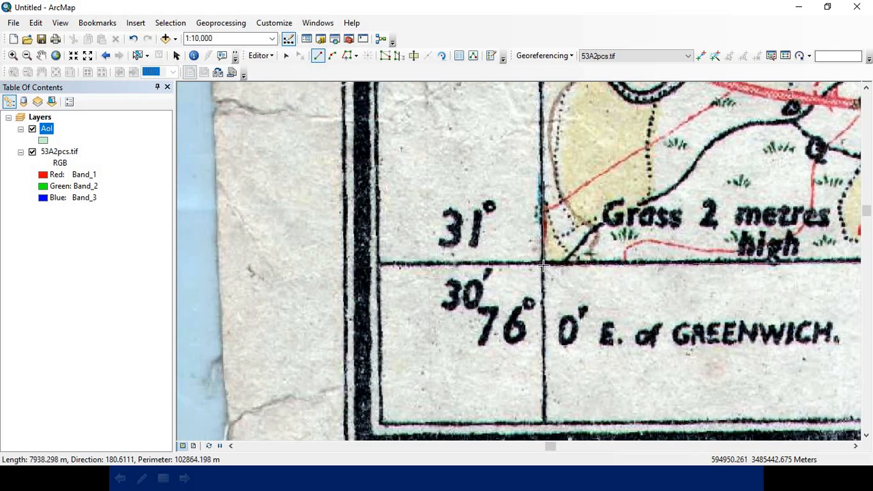
scroll(543, 264, "down", 2)
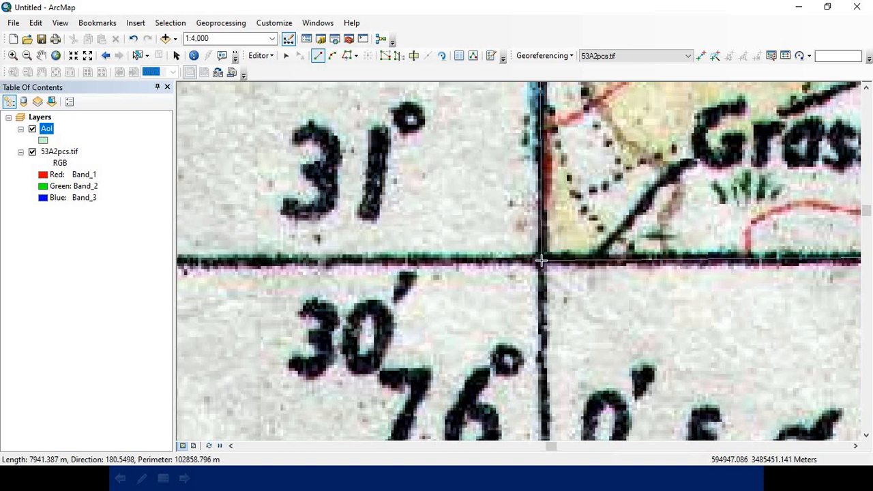
scroll(542, 260, "down", 1)
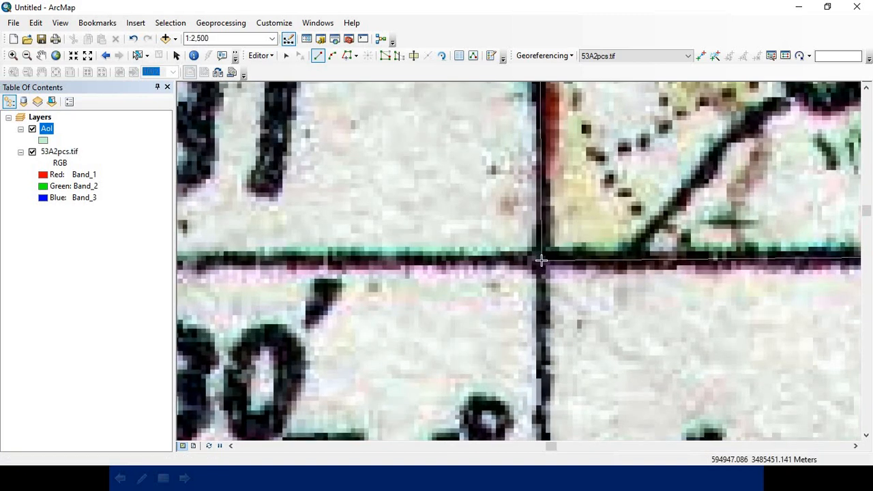
left_click(542, 262)
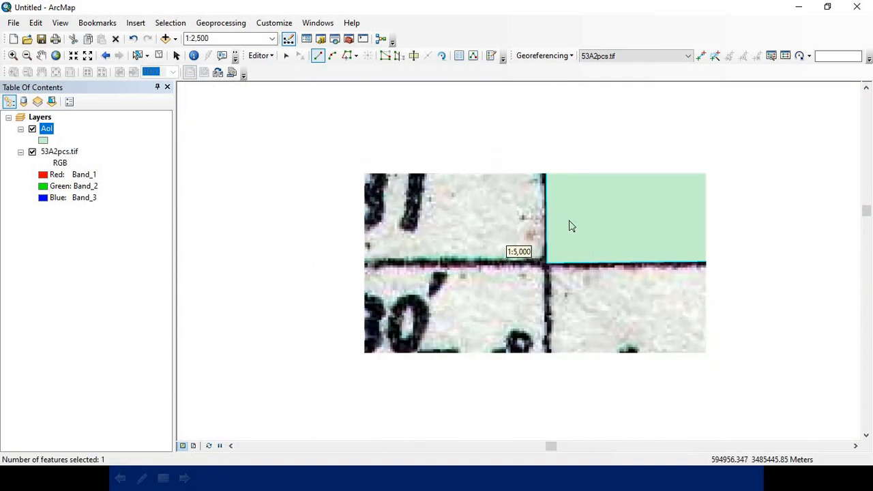
Step: View the finished AoI polygon at full extent, then stop editing and save the edits
scroll(552, 267, "up", 3)
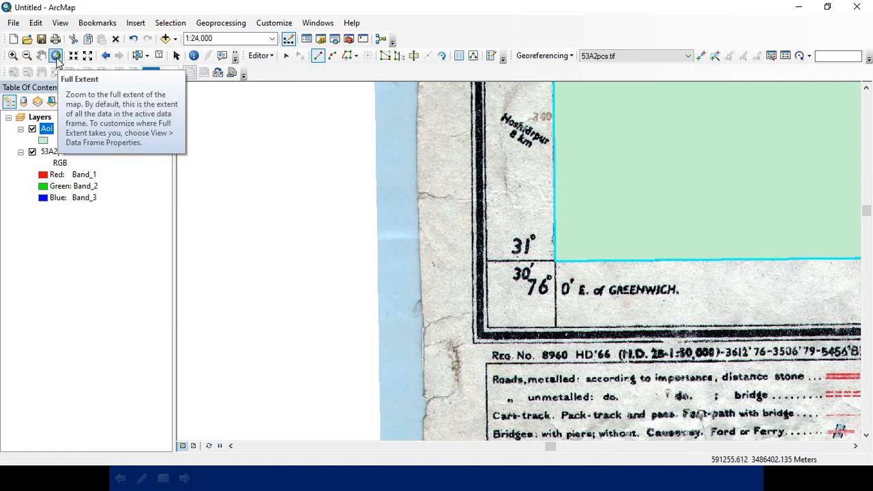
left_click(56, 56)
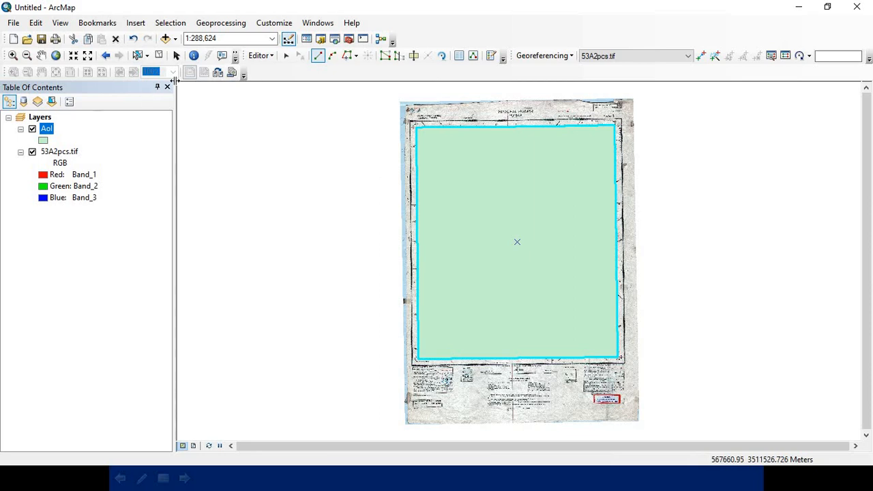
left_click(261, 56)
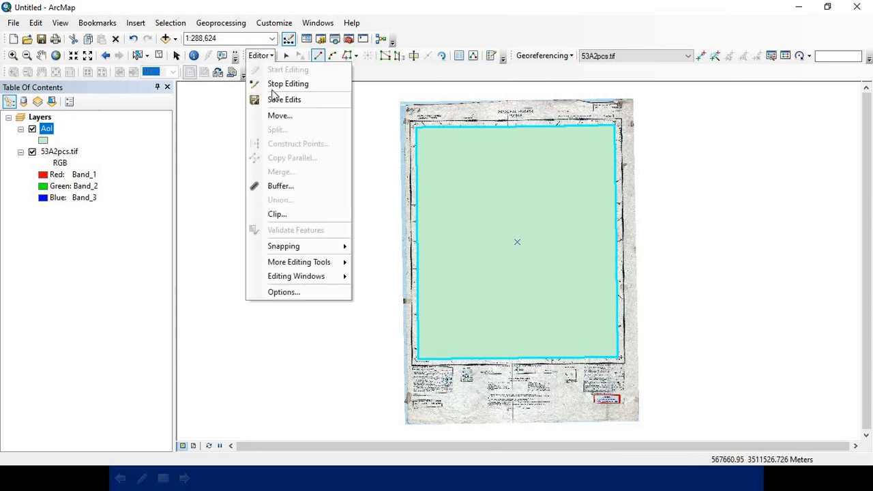
left_click(273, 87)
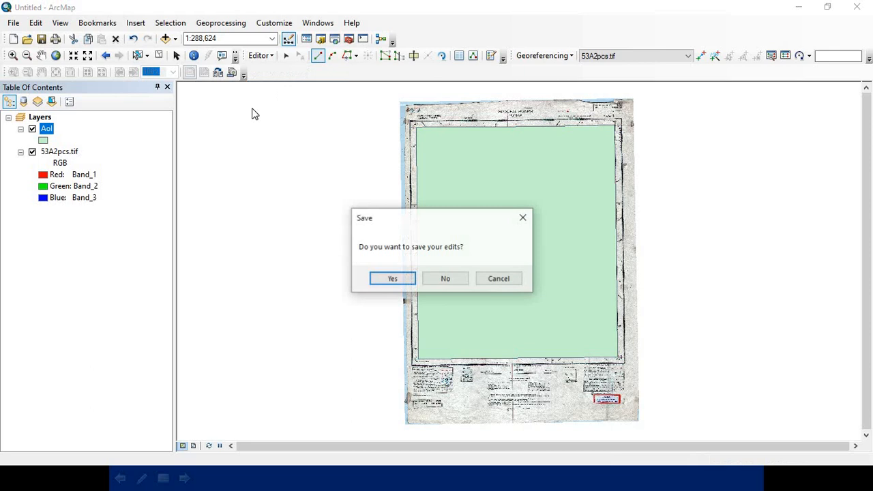
left_click(401, 278)
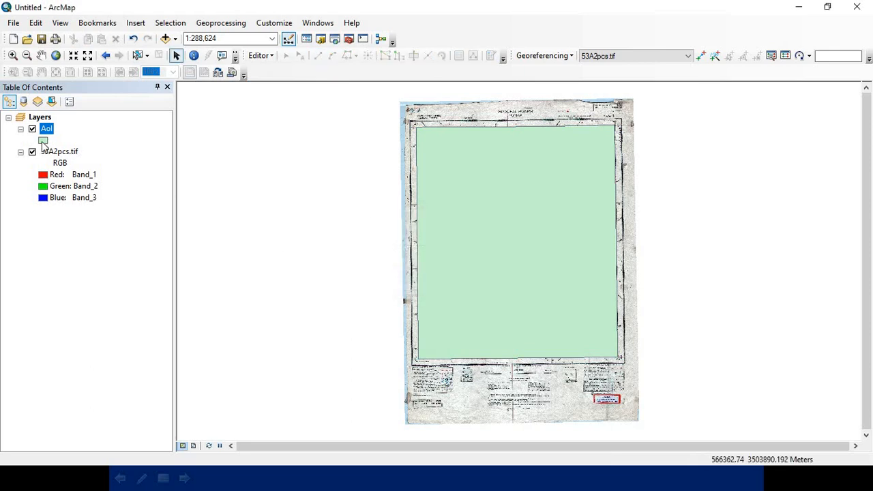
Step: Symbolize the AoI layer with the Hollow style, an outline width of 2 and a red outline color
left_click(42, 142)
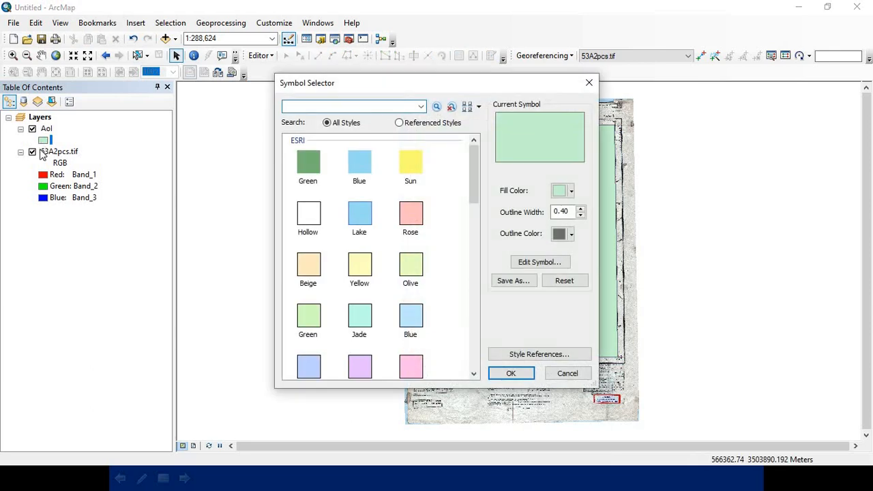
left_click(306, 217)
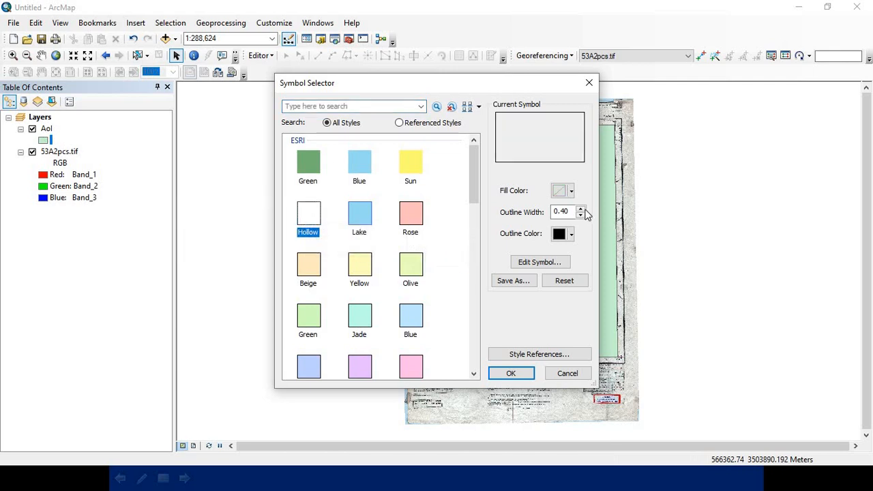
double_click(583, 210)
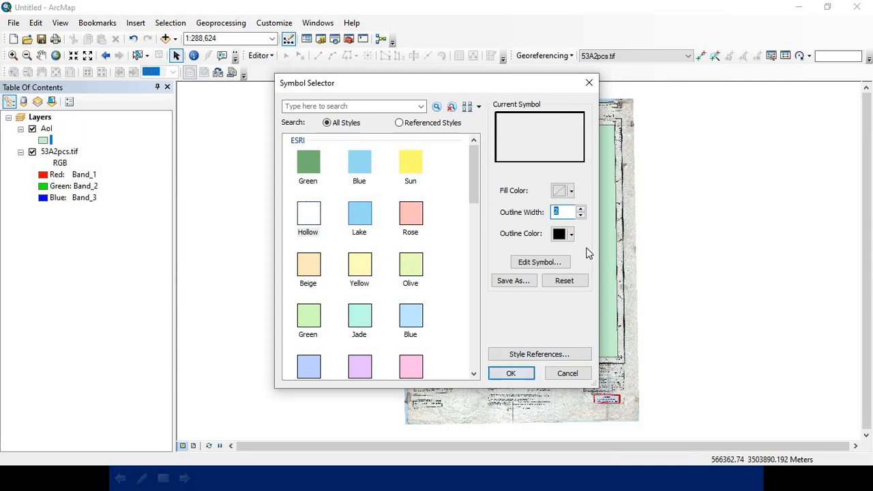
left_click(572, 235)
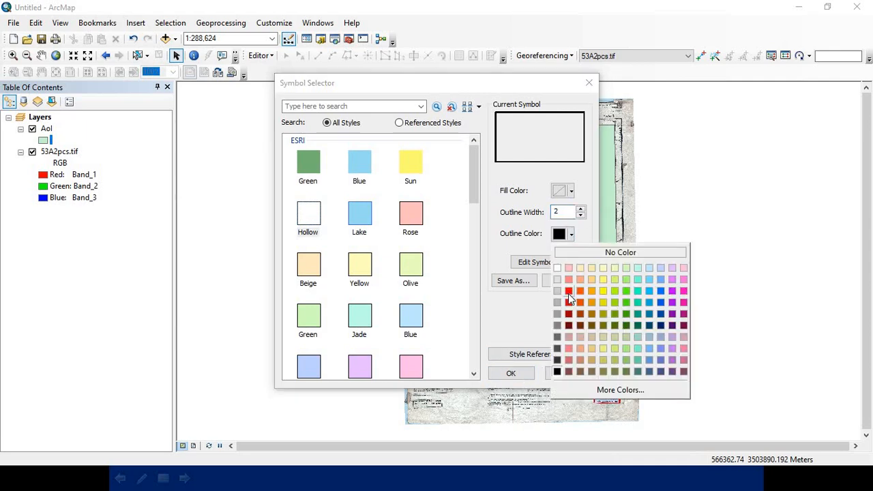
left_click(570, 291)
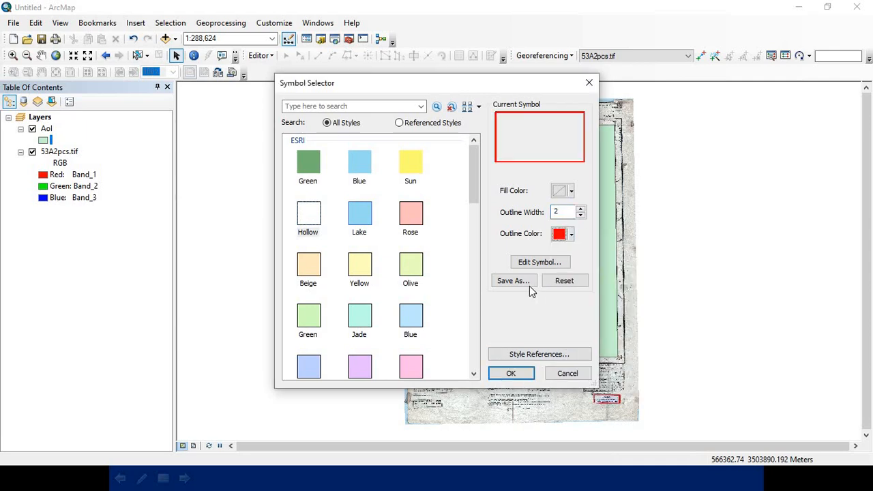
left_click(511, 373)
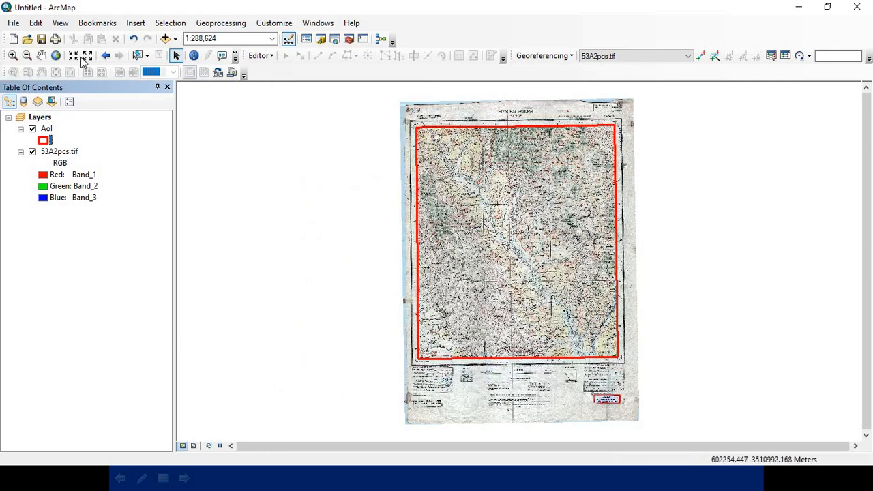
Step: Open the raster Clip tool from the Raster Processing toolset of the Data Management Tools in ArcToolbox
left_click(41, 56)
left_click_drag(511, 196, 427, 196)
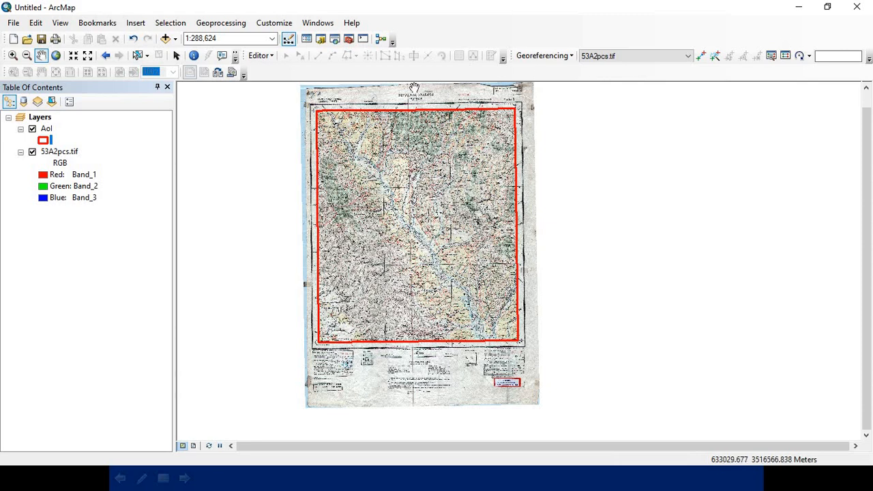
left_click(348, 40)
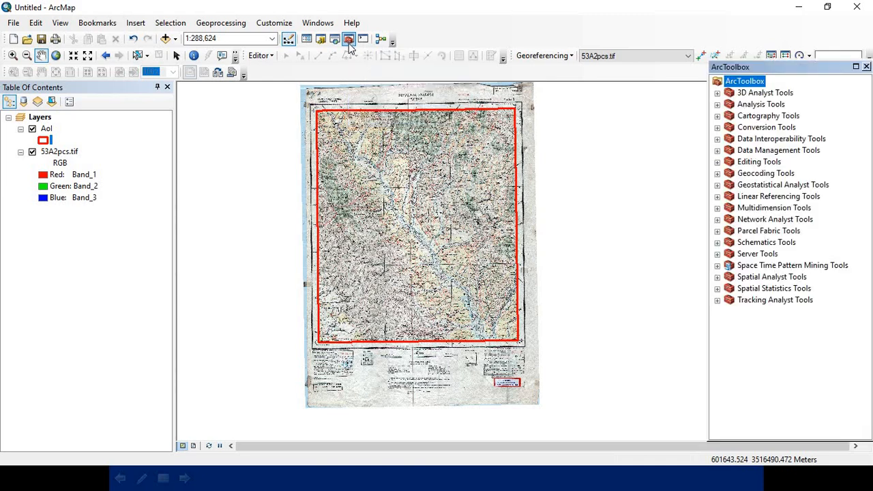
left_click_drag(785, 67, 759, 49)
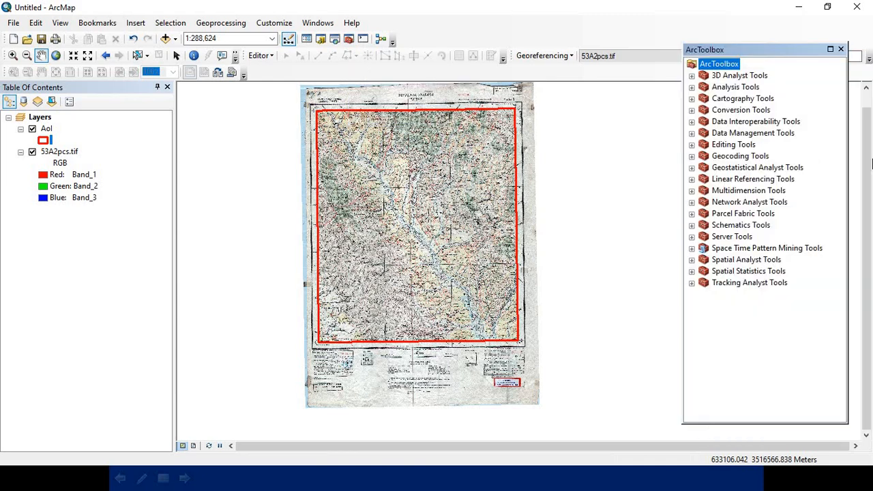
left_click(692, 133)
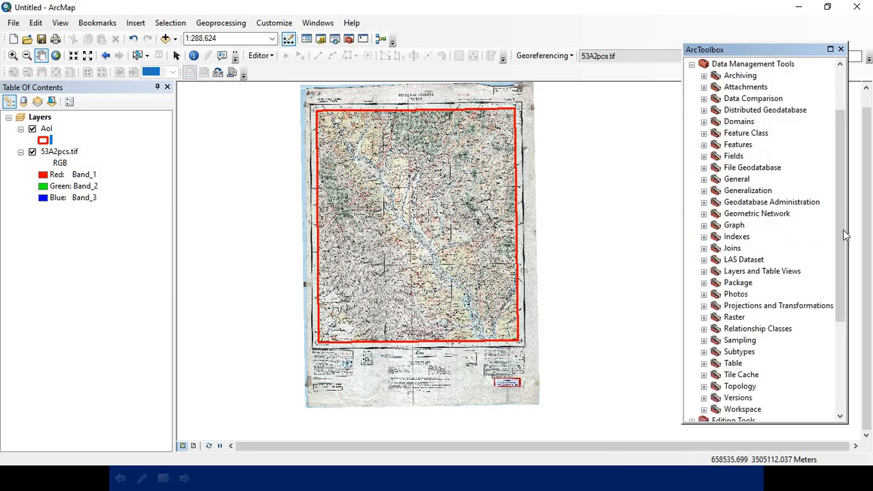
scroll(836, 266, "down", 2)
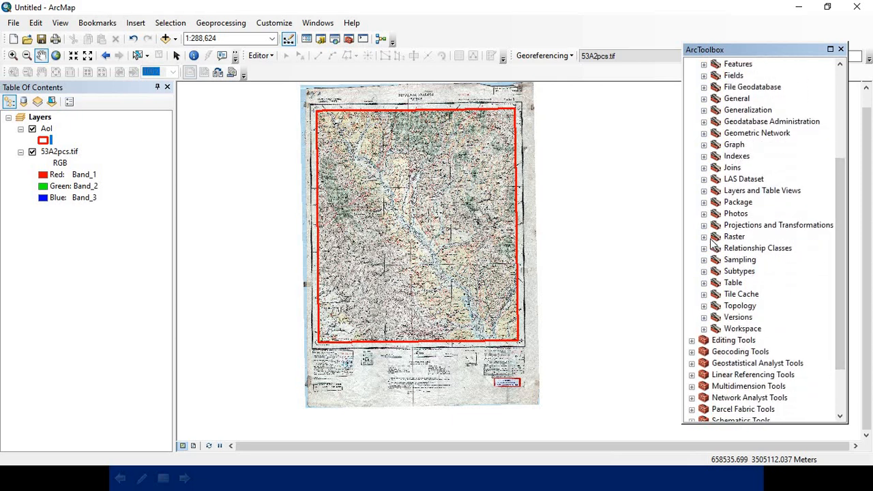
left_click(704, 237)
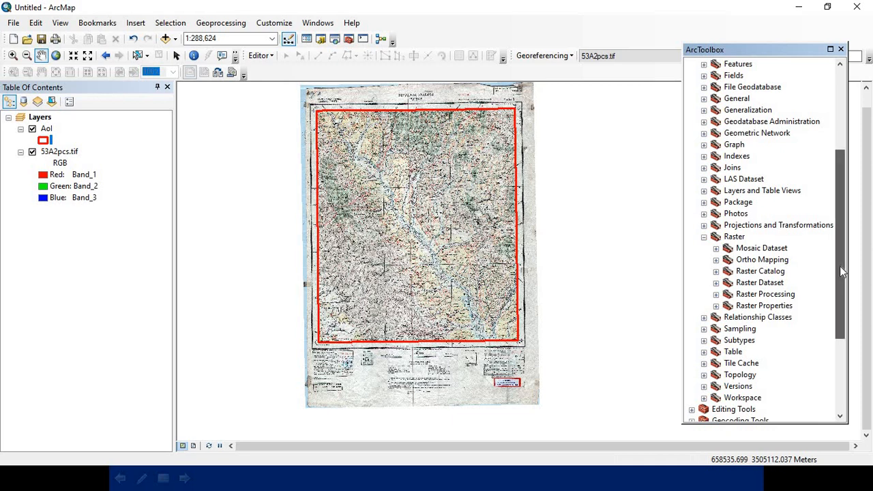
scroll(840, 266, "down", 1)
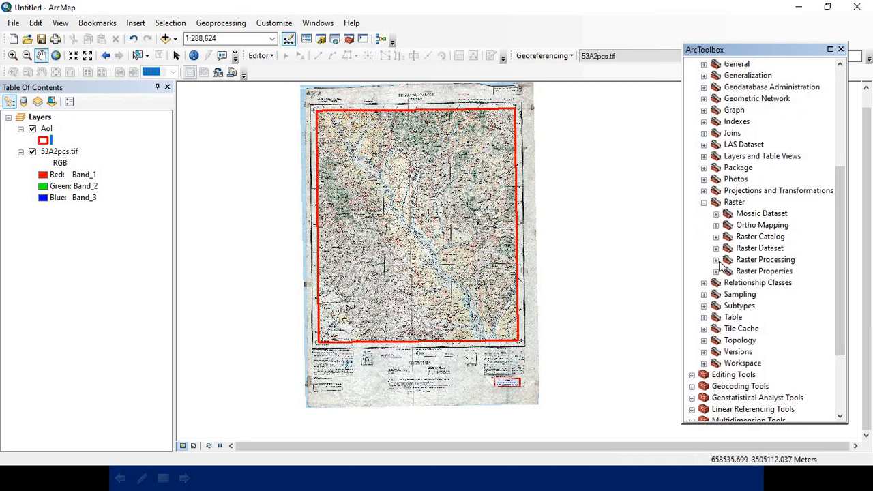
left_click(717, 260)
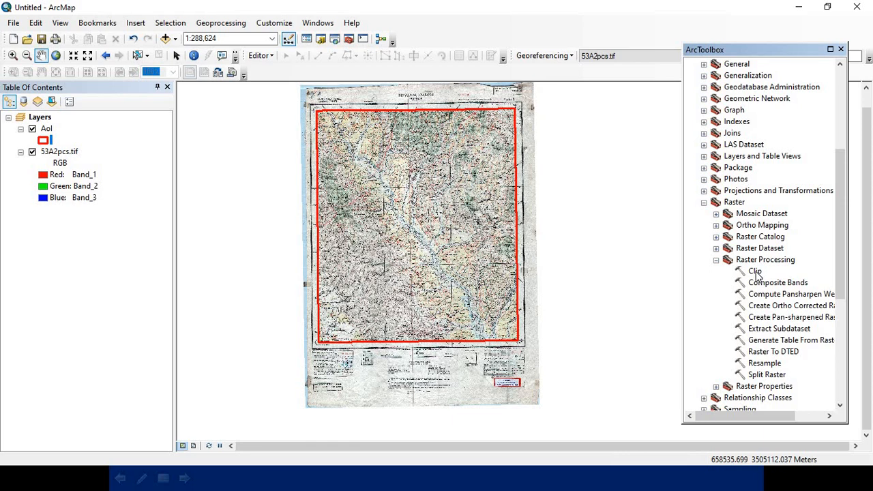
double_click(756, 272)
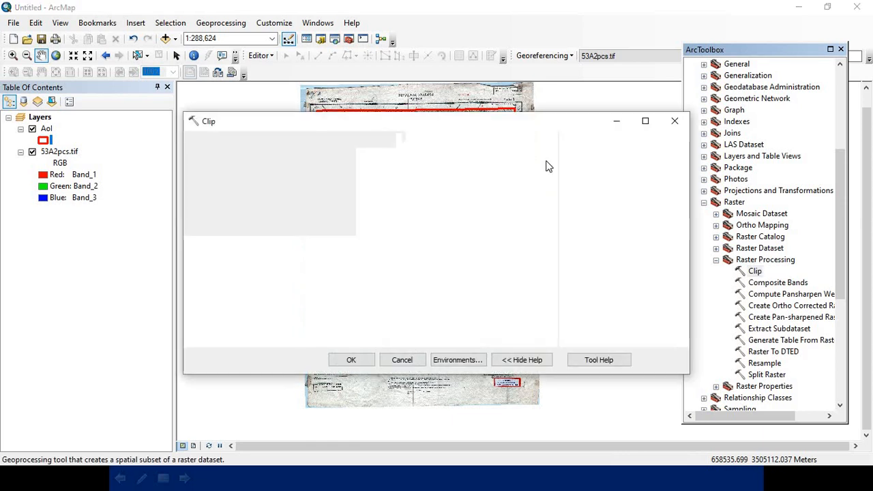
Step: Set 53A2pcs.tif as the Clip tool's input raster and the AoI layer as its output extent
left_click_drag(435, 130, 438, 93)
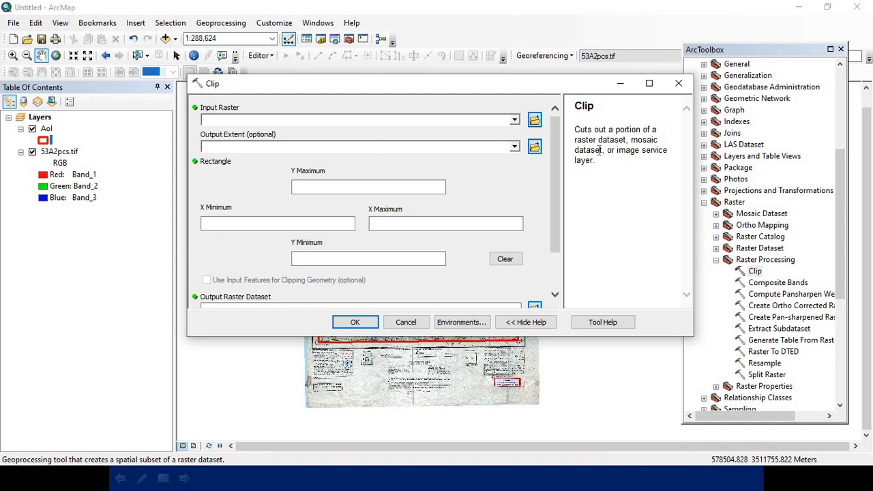
left_click(514, 120)
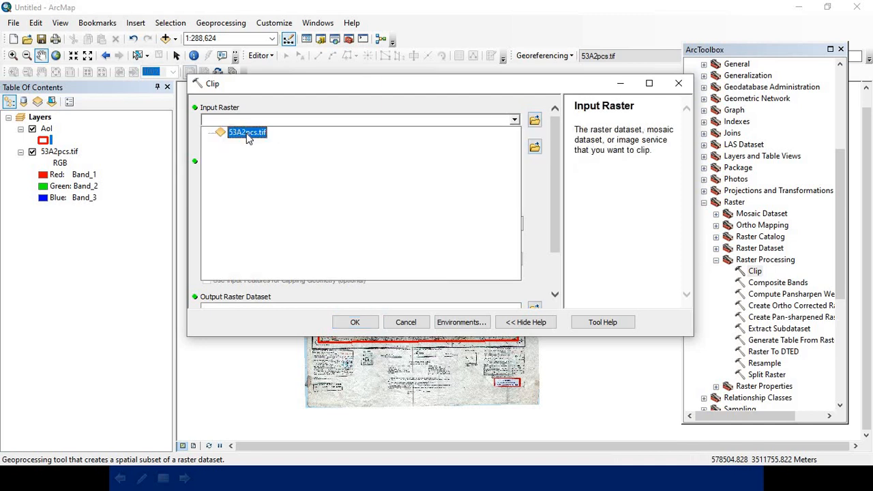
left_click(247, 133)
left_click(246, 133)
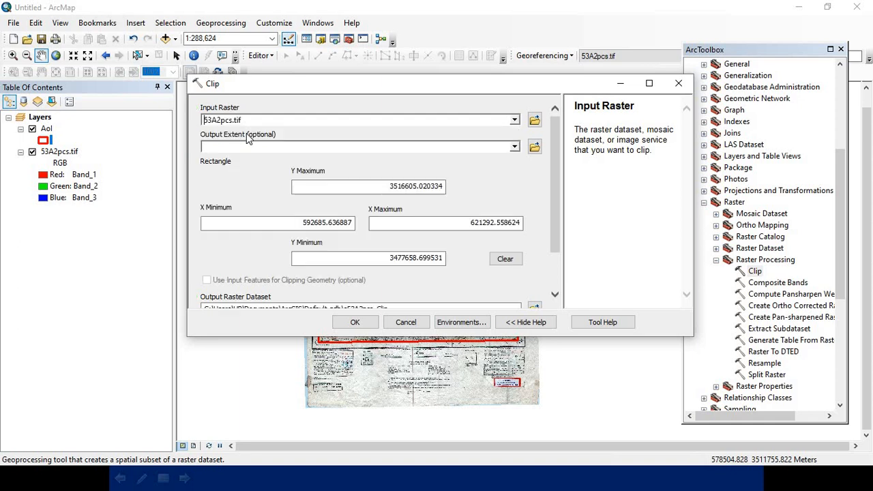
left_click(515, 147)
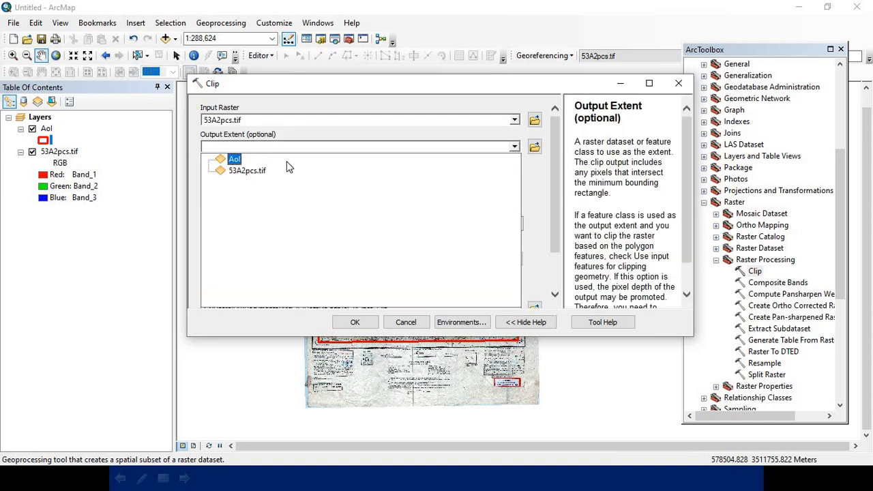
left_click(235, 160)
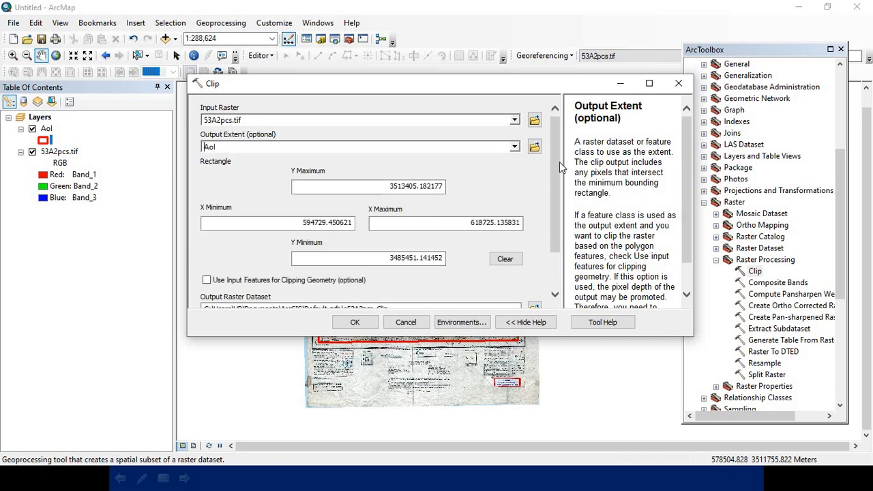
Step: Enable Use Input Features for Clipping Geometry and Maintain Clipping Extent, run the clip, and close ArcToolbox
left_click_drag(557, 168, 557, 224)
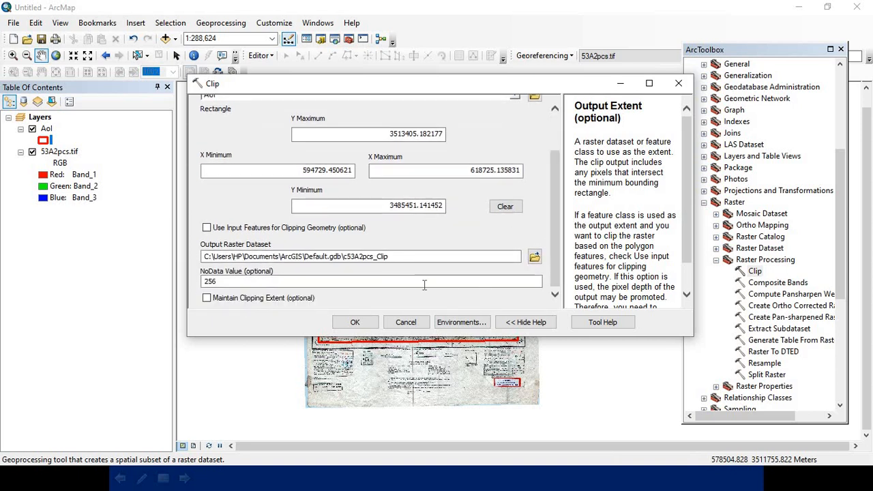
left_click(206, 228)
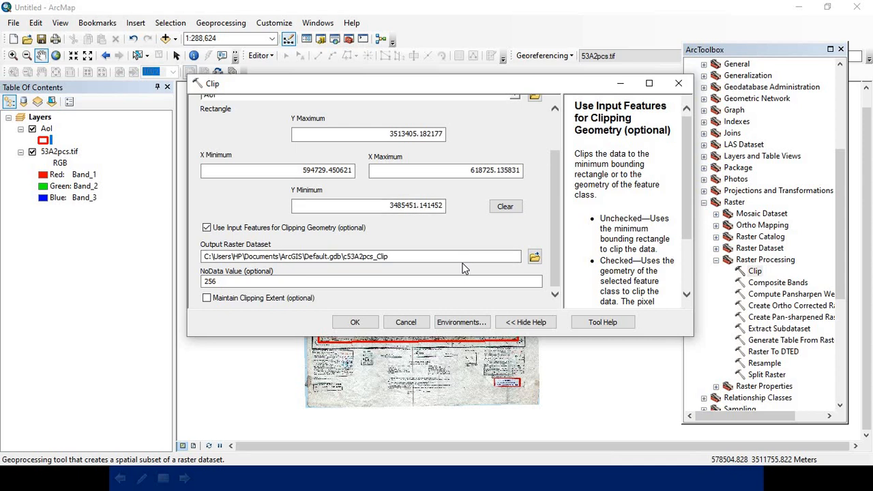
left_click(207, 299)
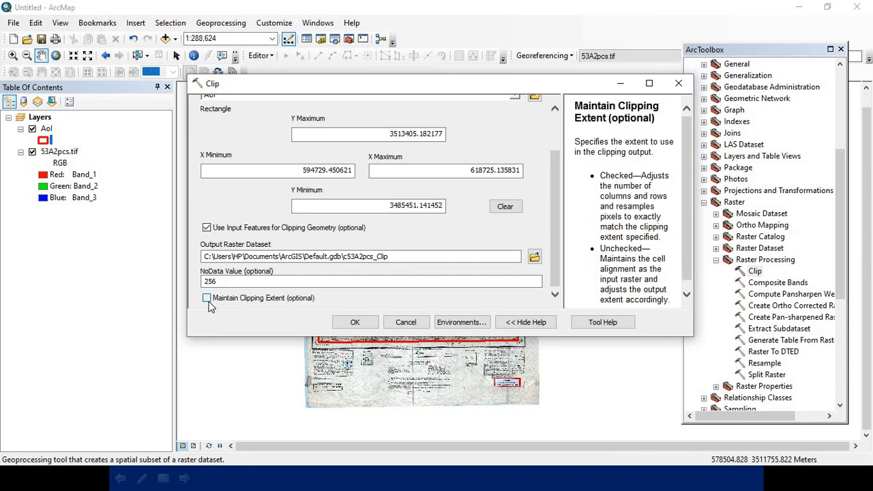
left_click(363, 326)
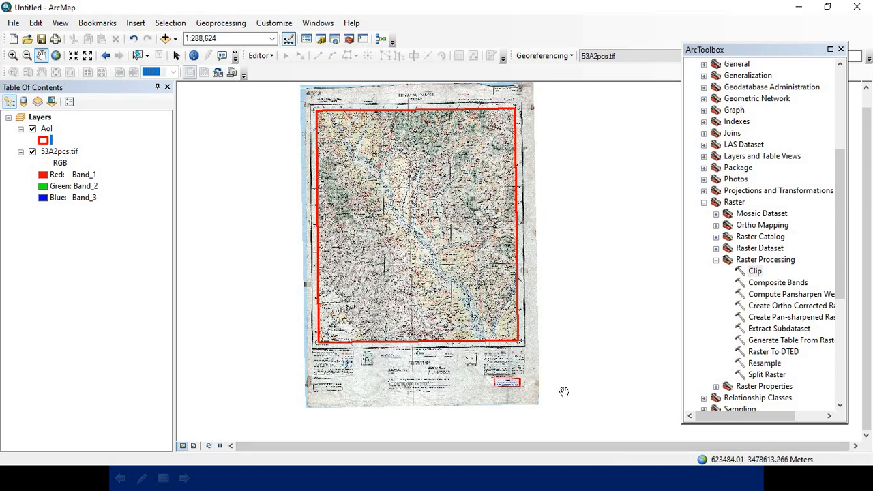
left_click(842, 49)
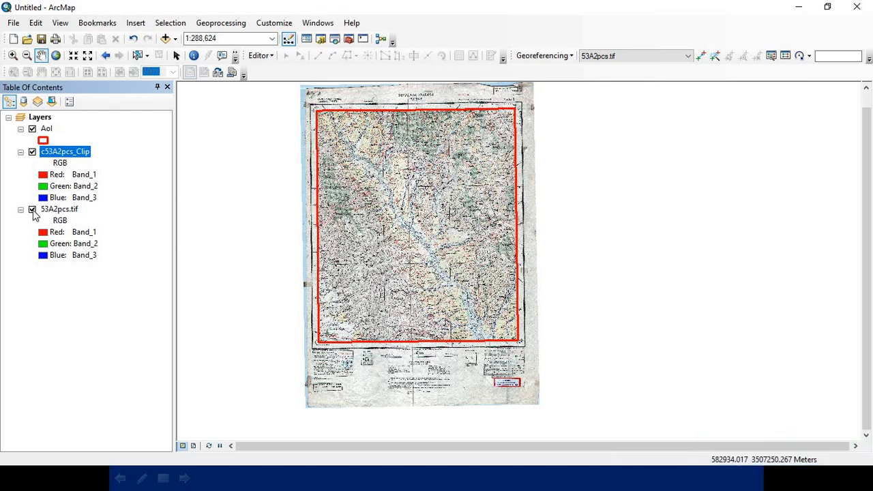
Step: Toggle the visibility of the original 53A2pcs.tif to compare it with the clipped raster, and remove that original layer
left_click(33, 211)
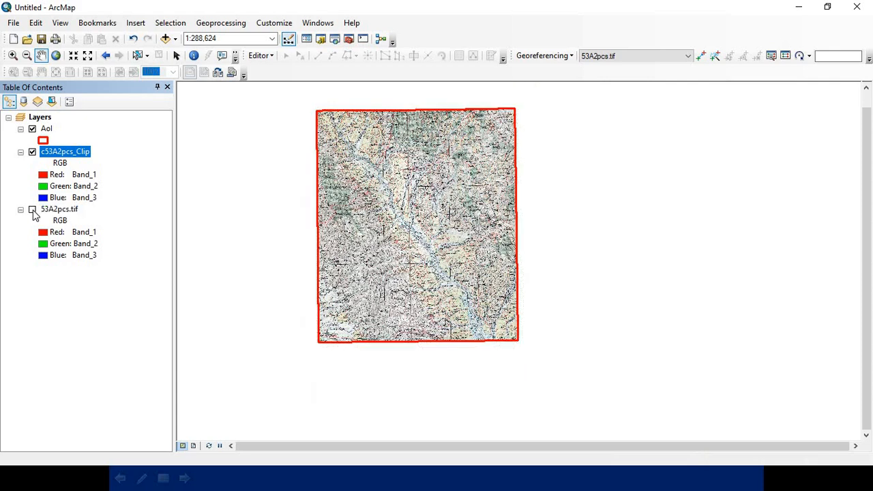
left_click(32, 211)
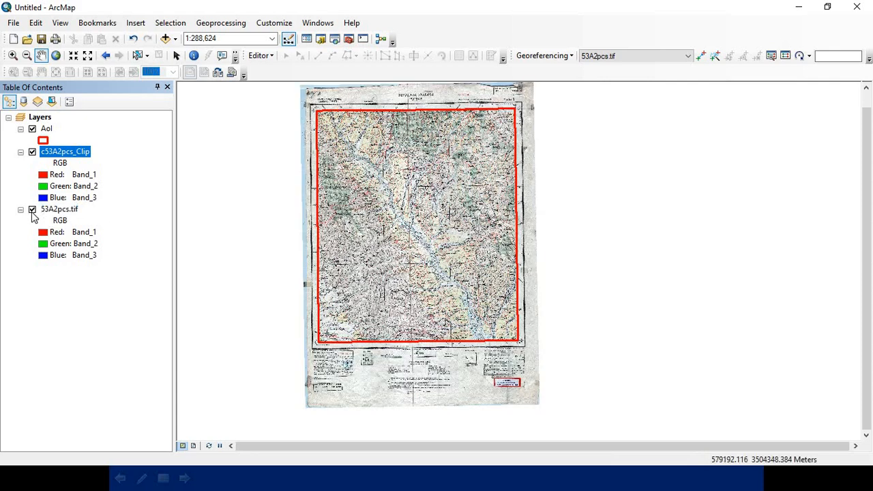
left_click(33, 211)
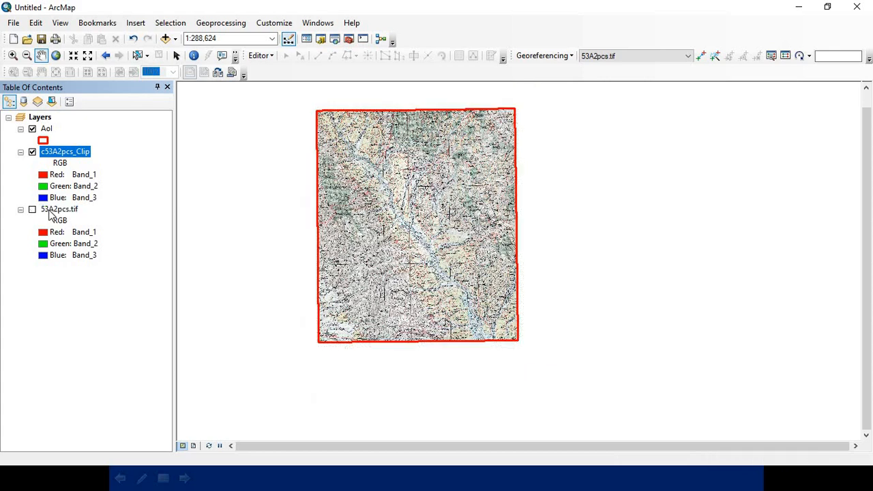
right_click(50, 215)
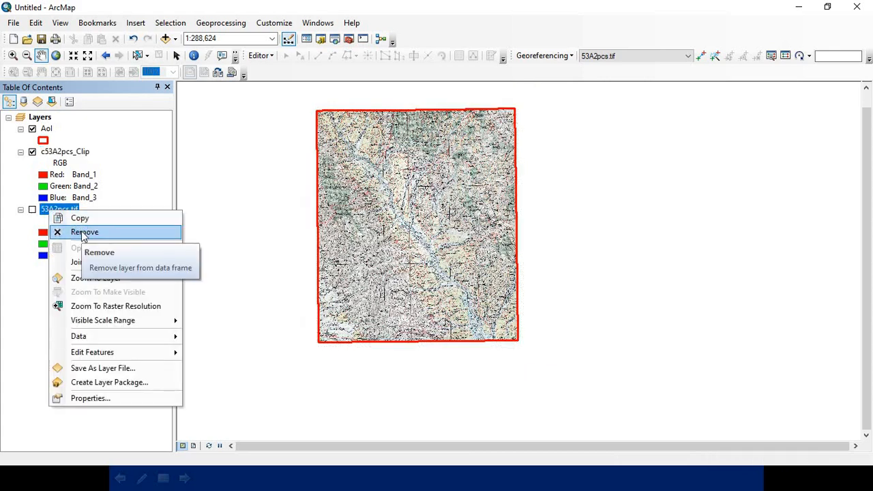
left_click(107, 231)
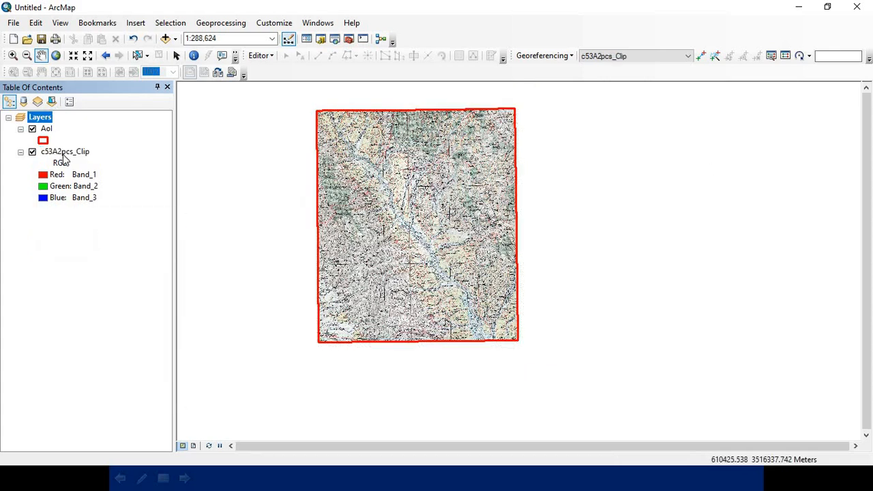
Step: Export the c53A2pcs_Clip raster in TIFF format as 53A2pcs_Clip1.tif and add it to the map as a layer
right_click(63, 154)
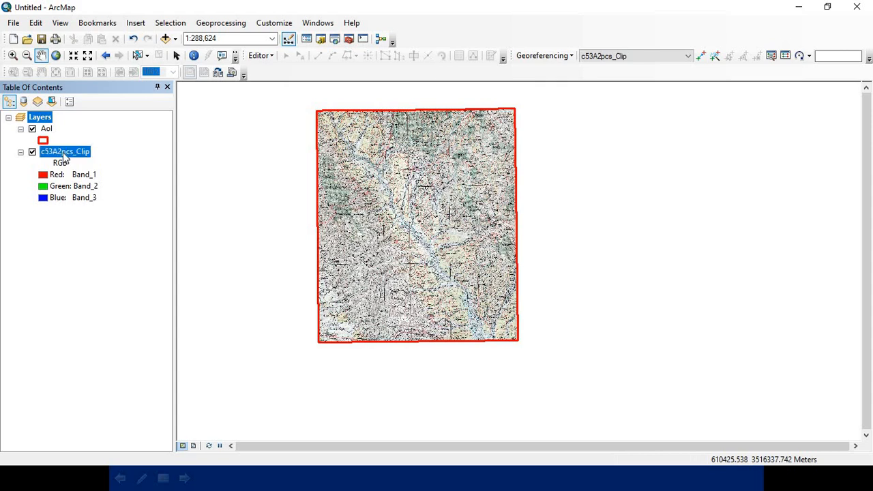
mouse_move(130, 287)
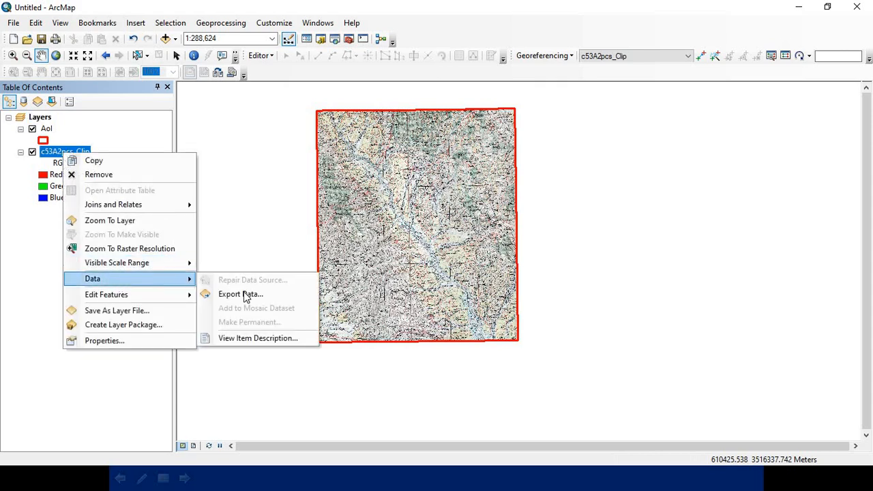
left_click(247, 298)
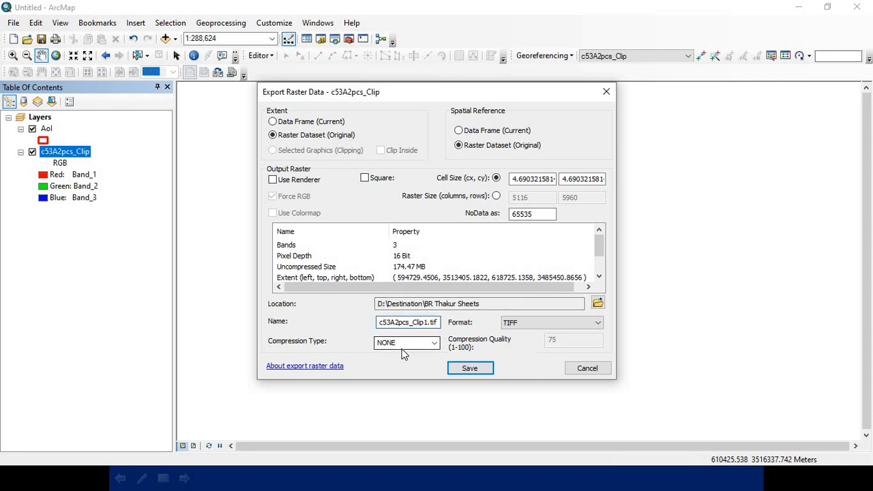
key("Delete")
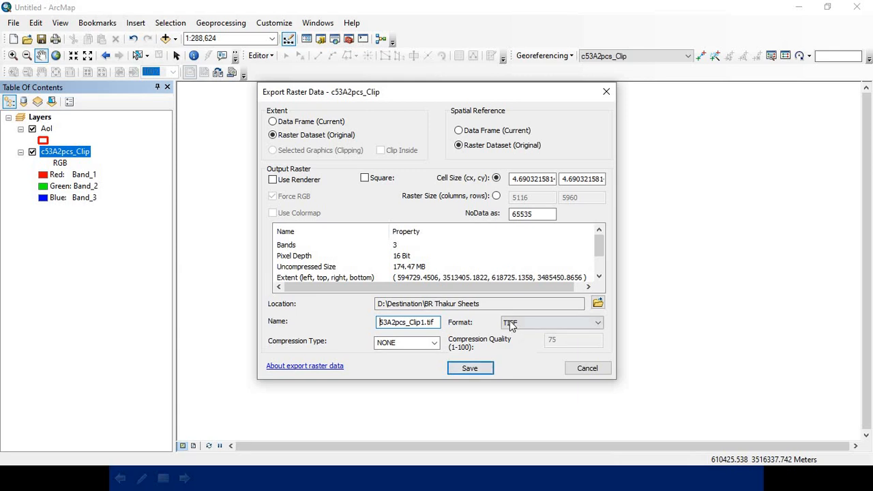
left_click(461, 369)
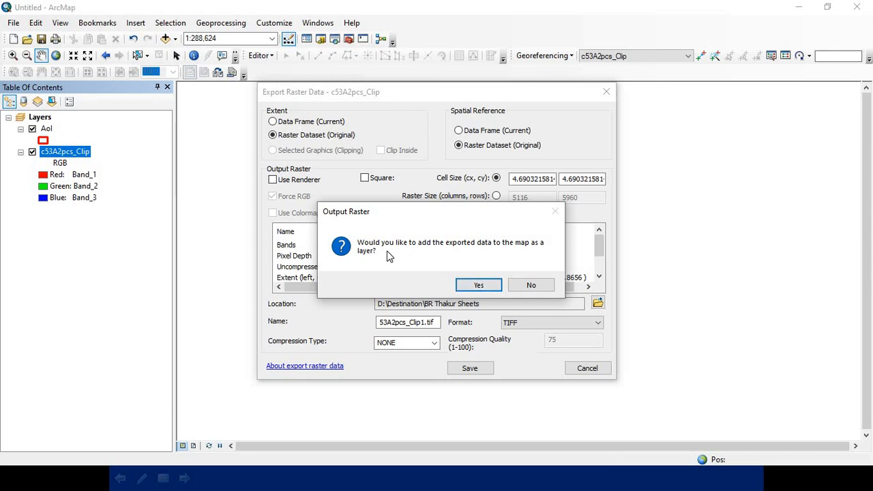
left_click(476, 287)
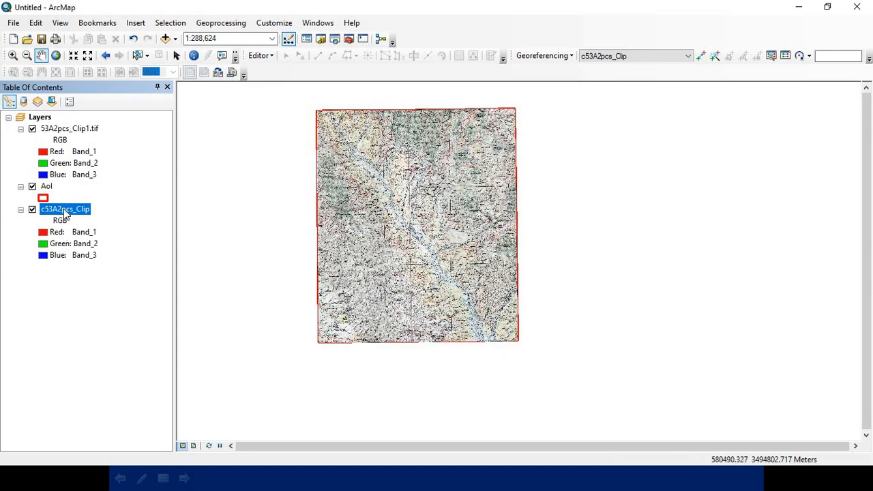
Step: Remove the c53A2pcs_Clip layer and move the AoI layer above 53A2pcs_Clip1.tif in the layer order
right_click(65, 212)
left_click(102, 230)
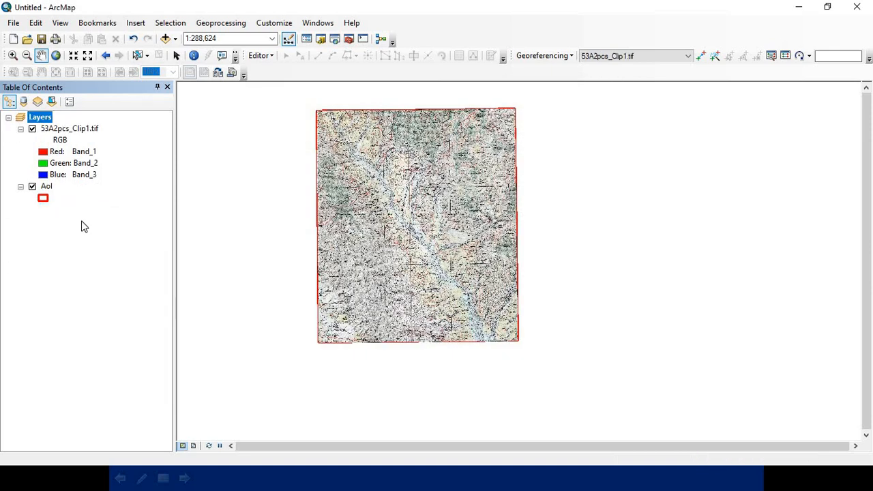
left_click_drag(370, 182, 383, 206)
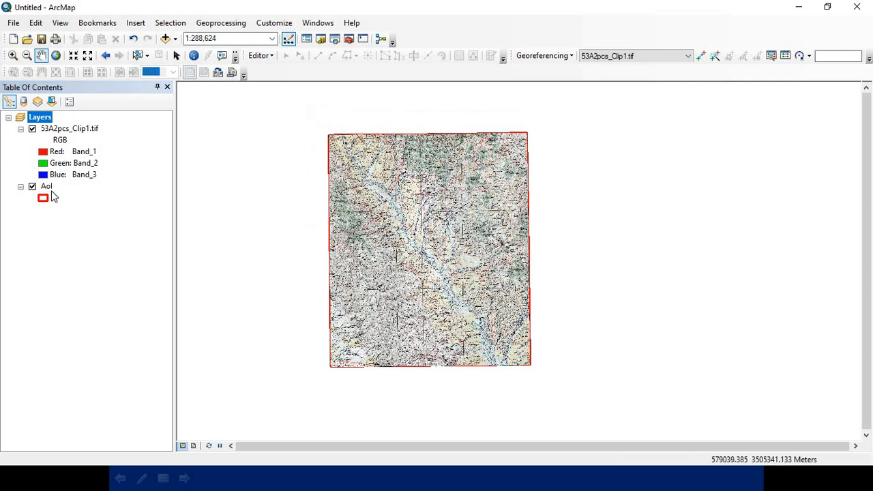
left_click_drag(47, 186, 58, 133)
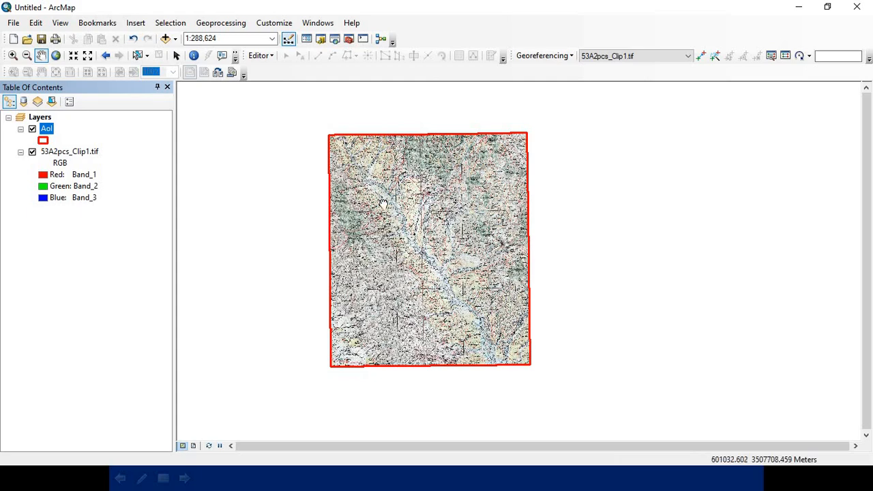
Step: Inspect the northwest part of the clipped toposheet and its AoI boundary up close at 1:50,000
left_click_drag(383, 203, 576, 363)
scroll(395, 235, "up", 5)
scroll(370, 214, "up", 1)
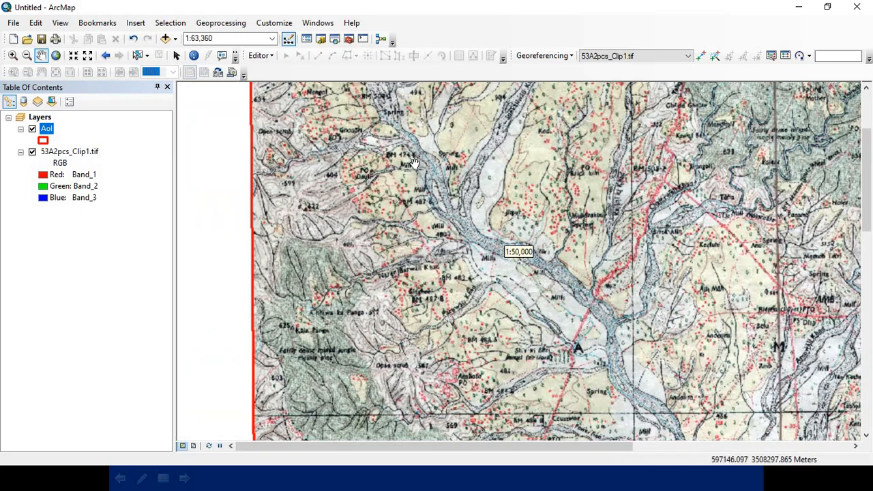
left_click_drag(432, 145, 418, 244)
left_click_drag(434, 179, 393, 242)
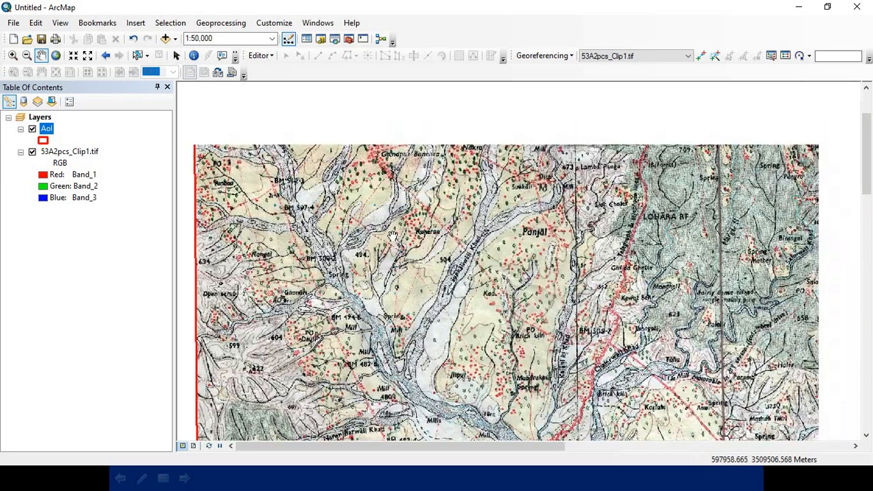
left_click_drag(390, 178, 387, 119)
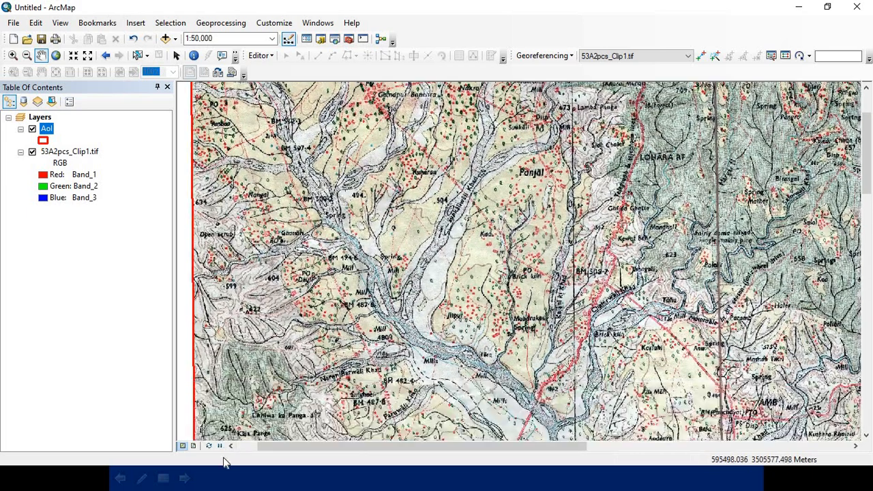